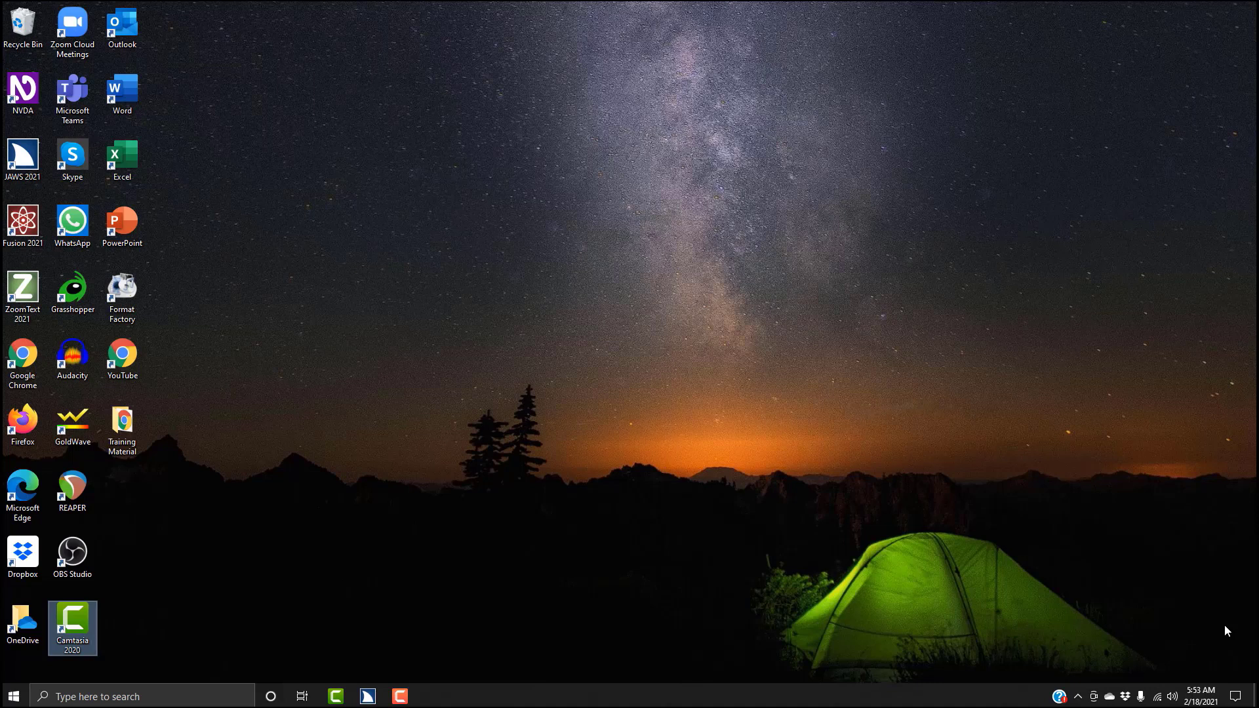
# Bring up the JAWS window and navigate Options > Voices to Add/Remove Voices
pyautogui.press('Insert+j')
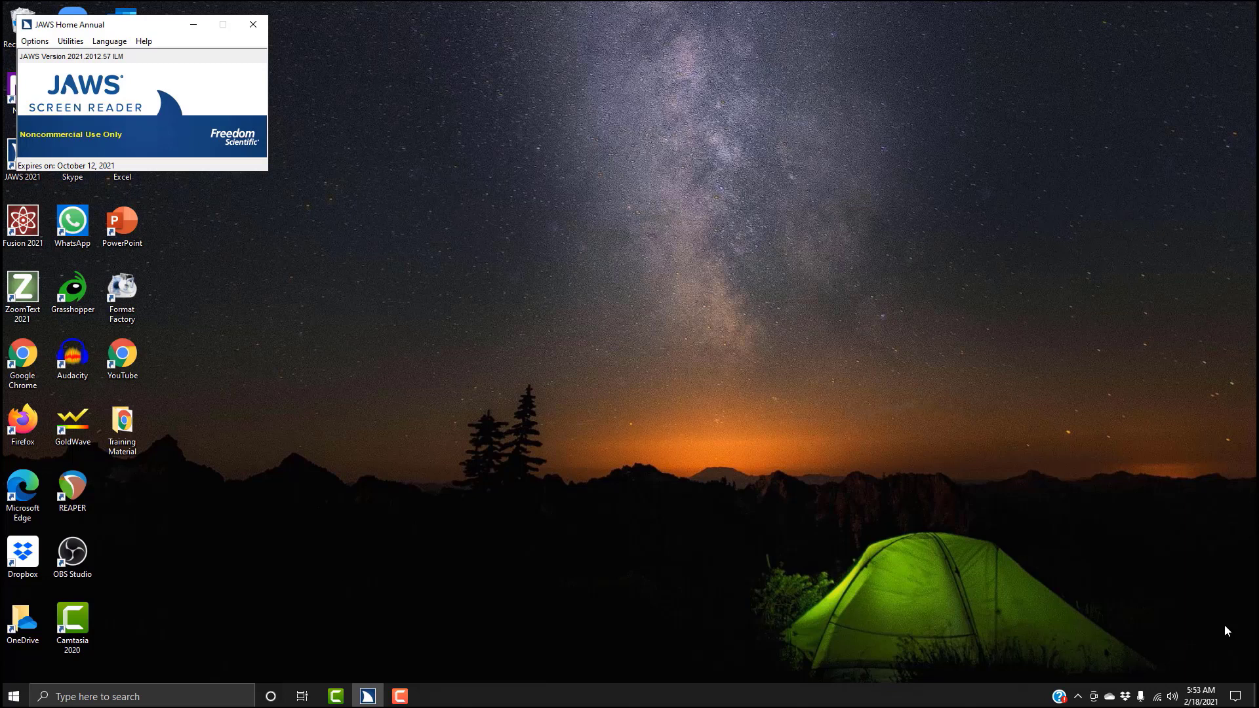
pyautogui.hotkey('alt', 'o')
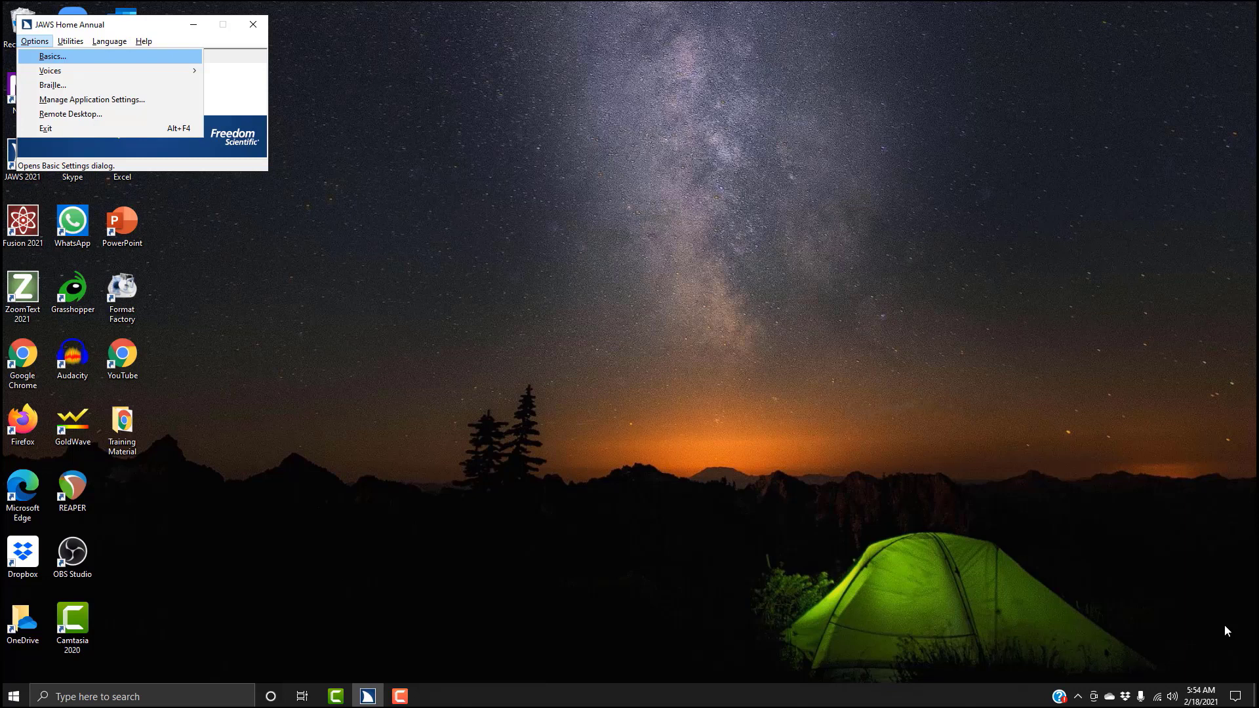
pyautogui.press('Down')
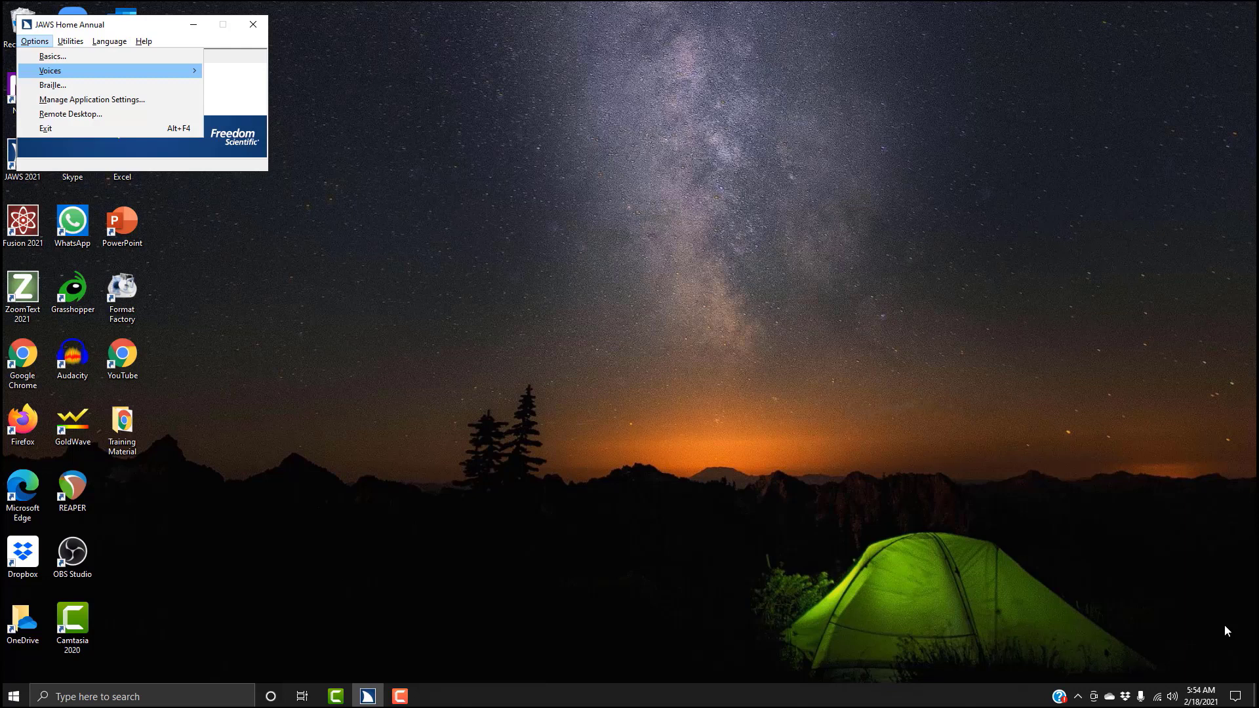
pyautogui.press('Right')
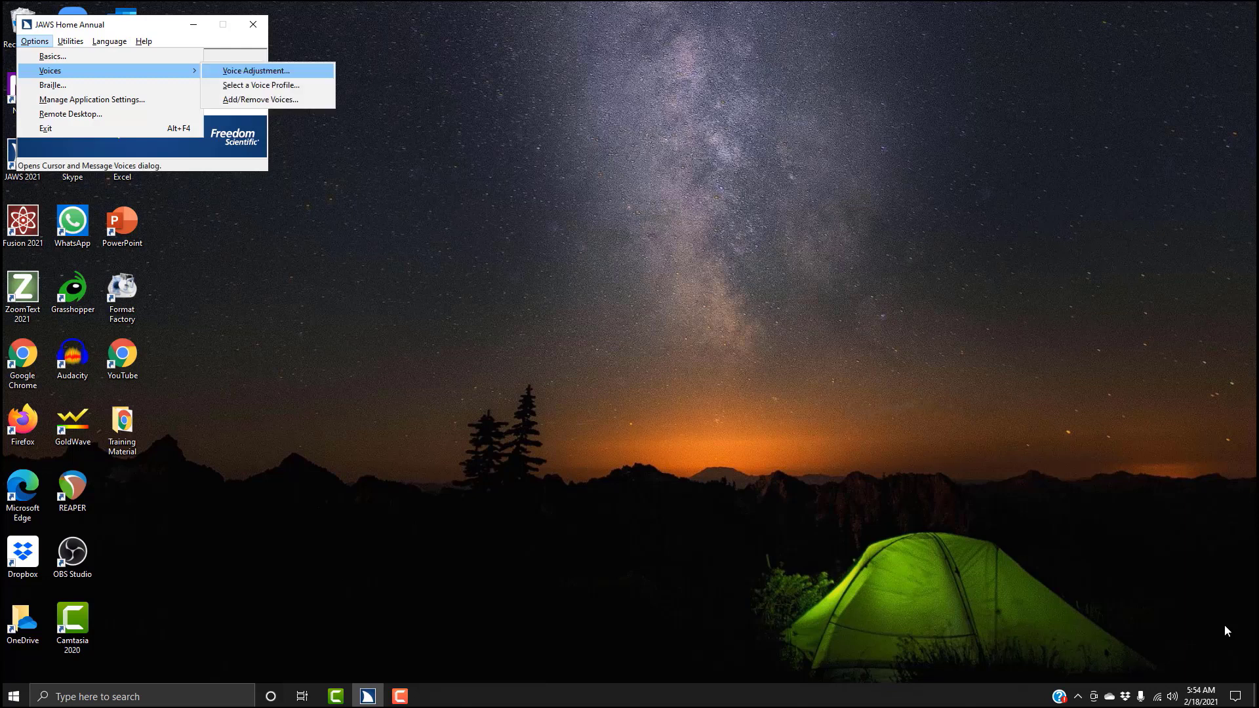
pyautogui.press('Down')
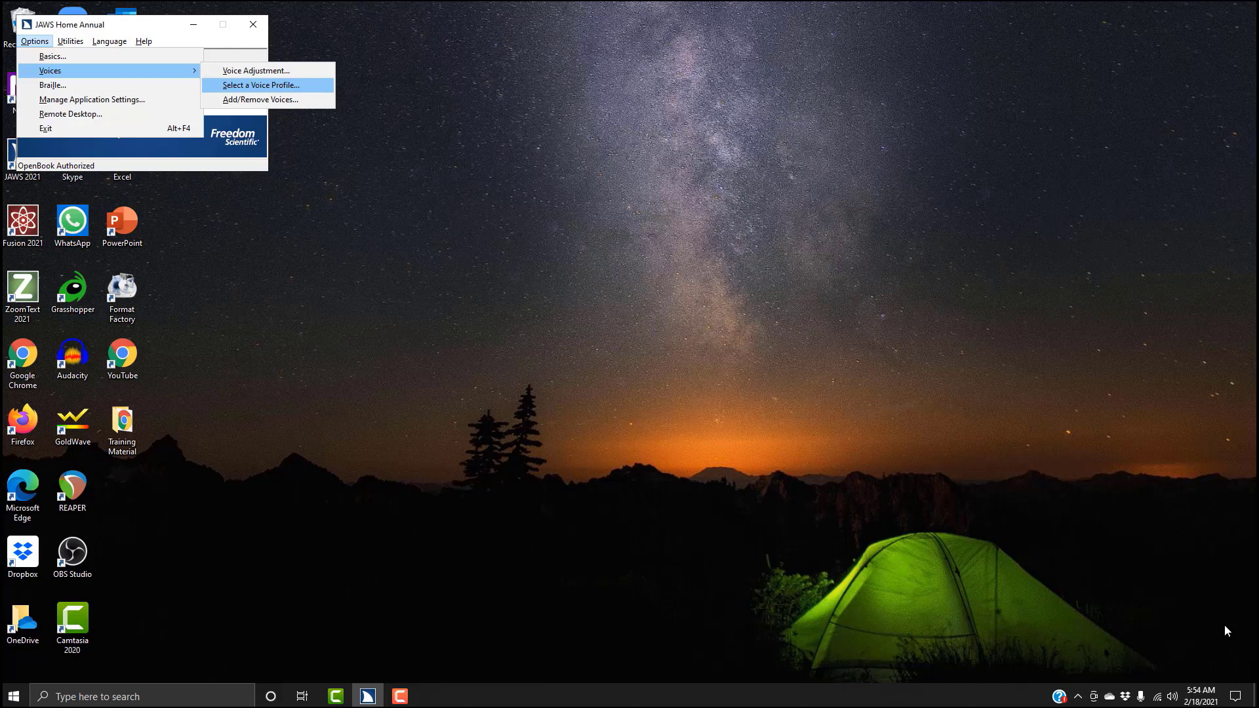
pyautogui.press('Down')
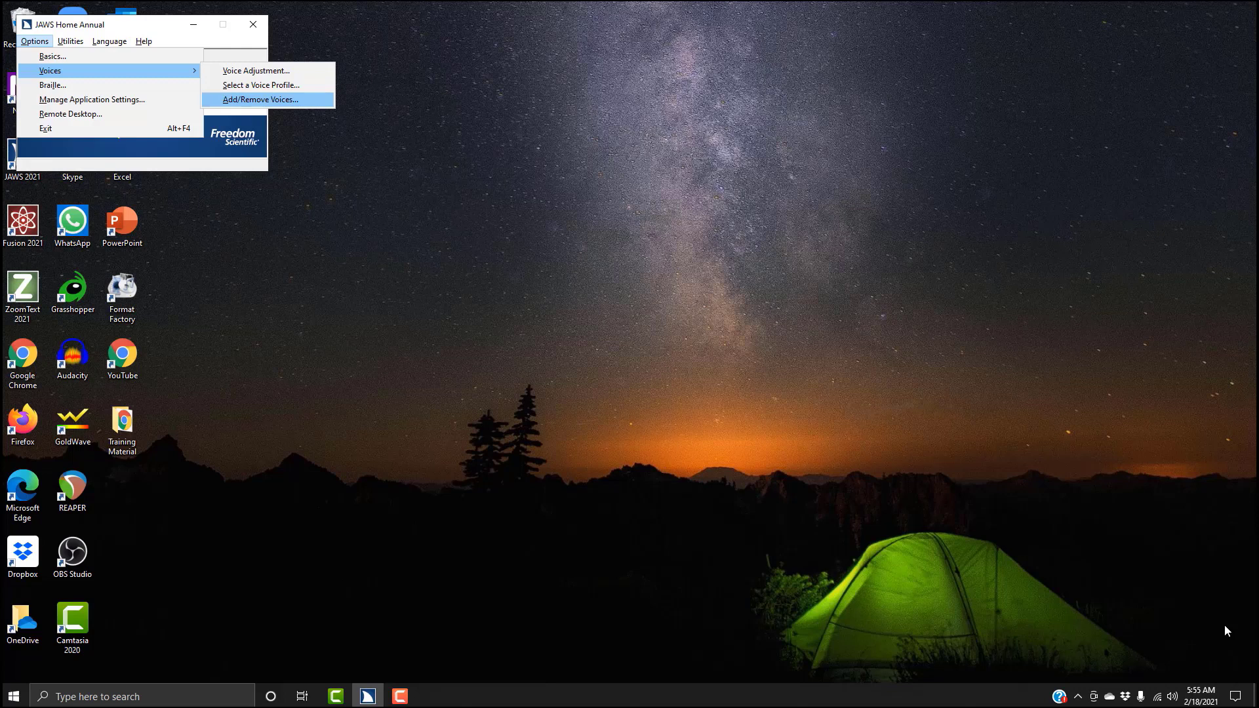
# Open the Add/Remove Vocalizer Expressive Voices dialog and move through its Premium Voices list to Play Sample
pyautogui.press('Return')
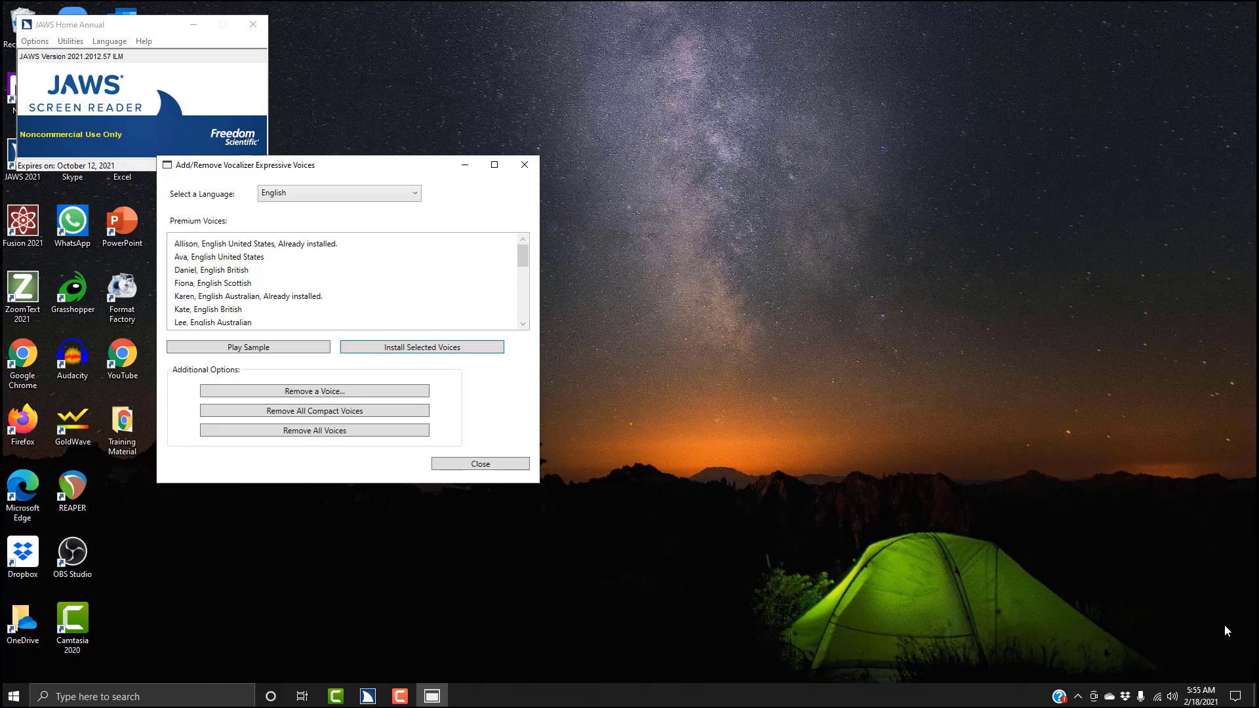
pyautogui.press('Tab')
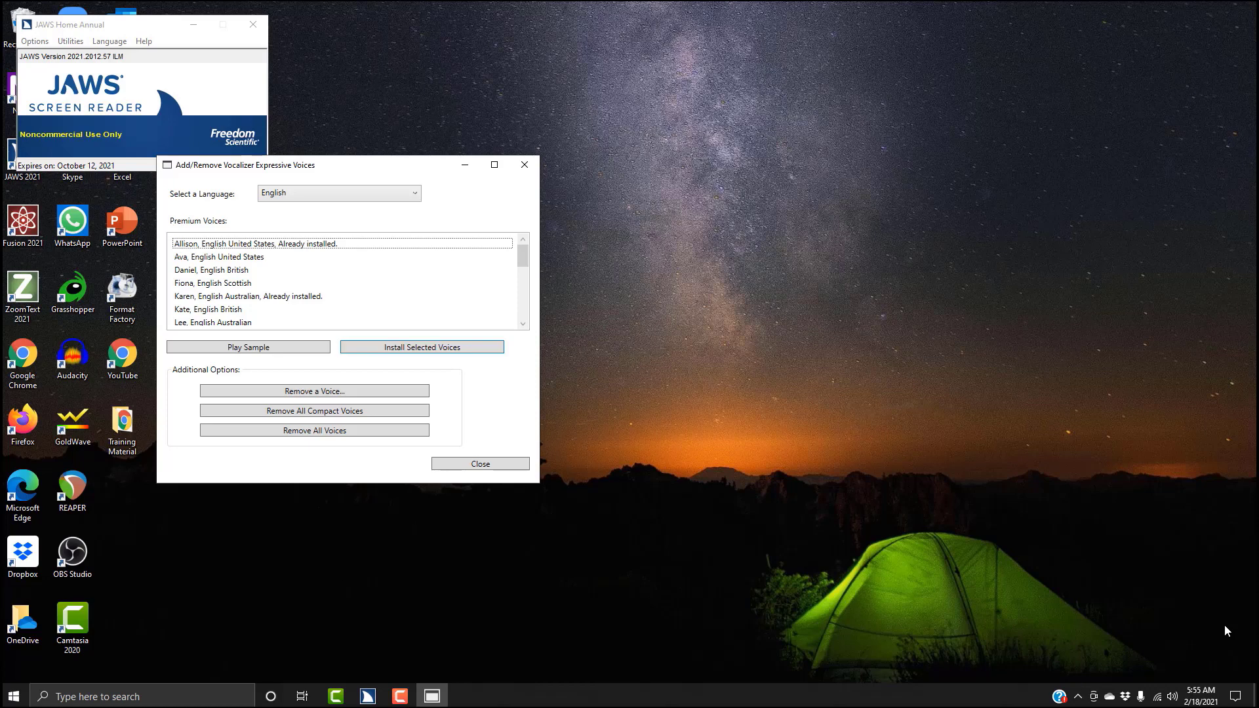
pyautogui.press('Tab')
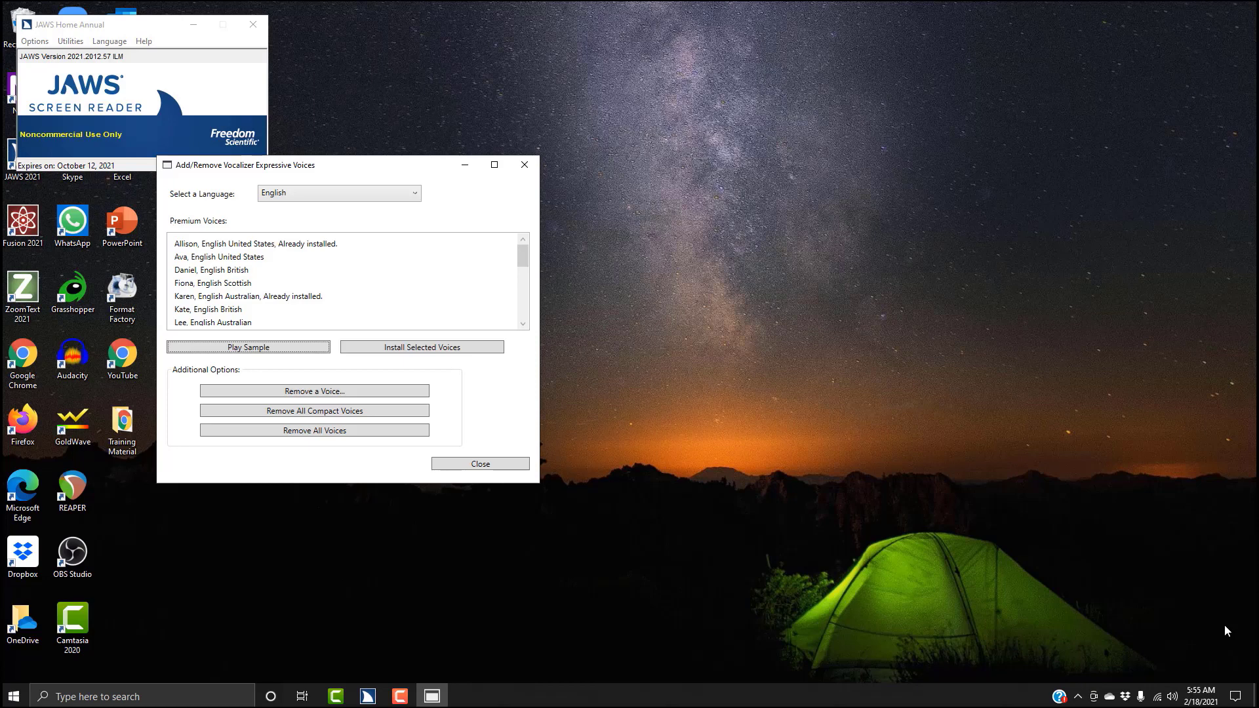
pyautogui.hotkey('shift', 'Tab')
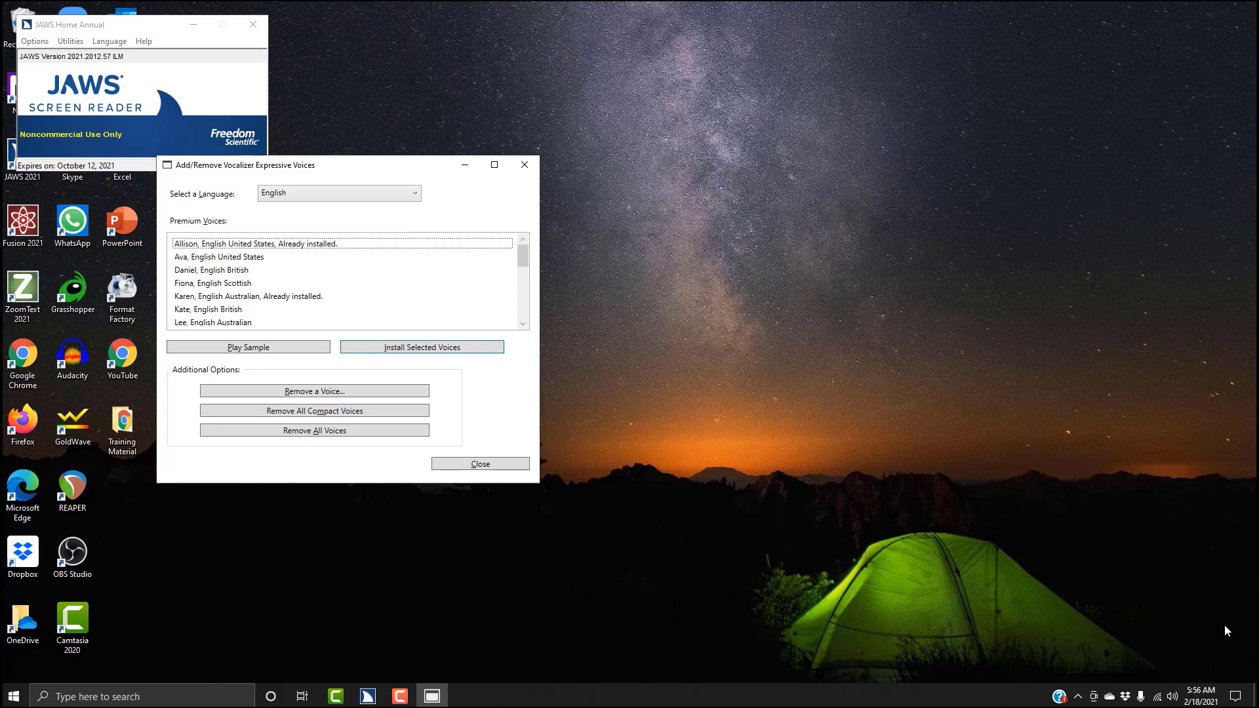
pyautogui.press('k')
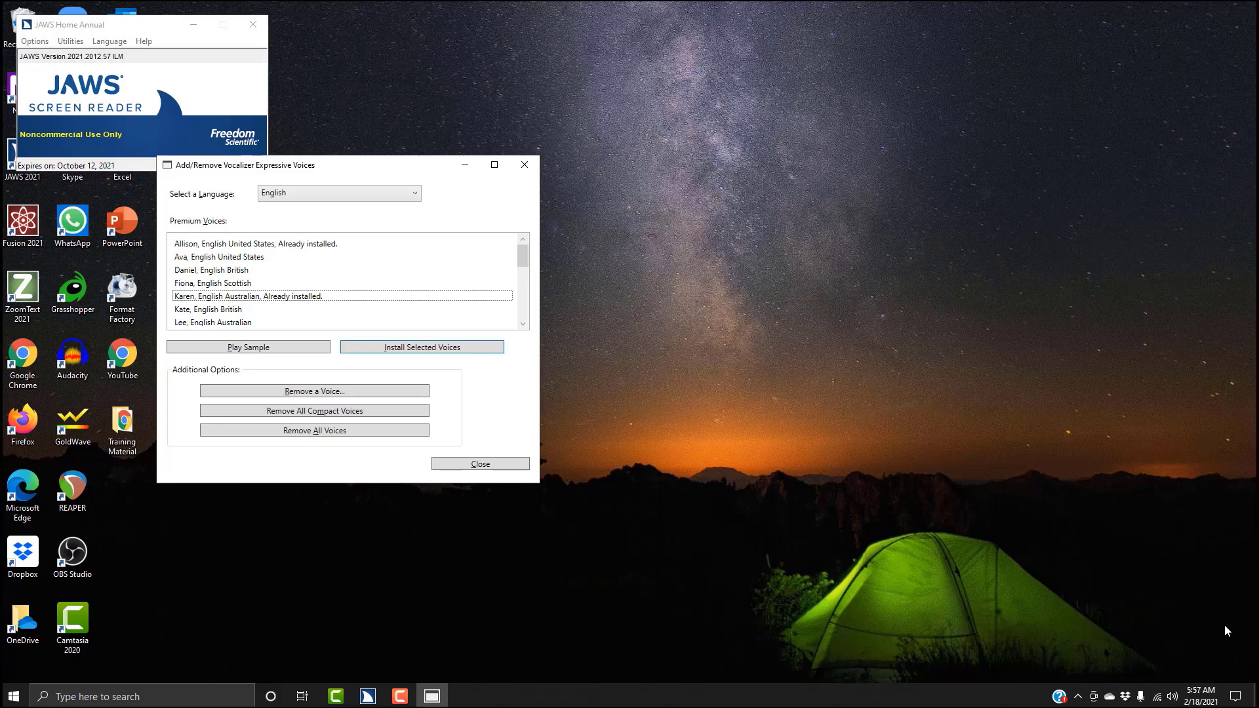
# Select Ava, English United States in the Premium Voices list for installation
pyautogui.press('Home')
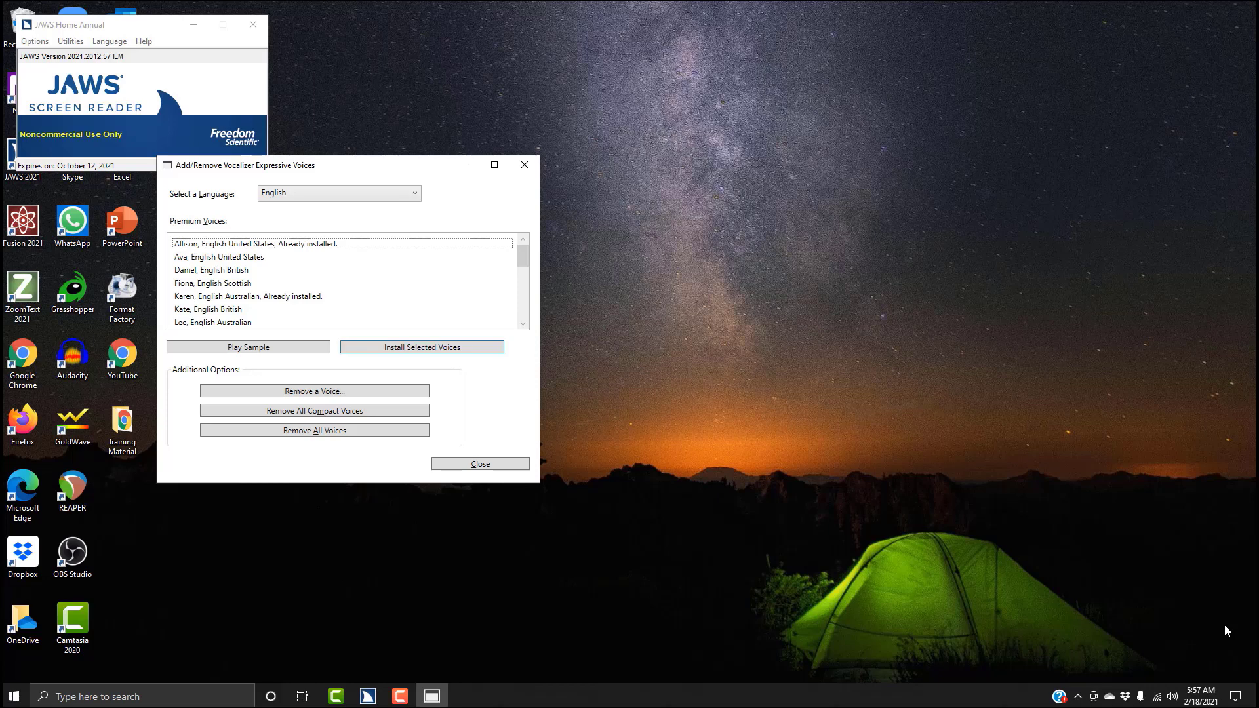
pyautogui.press('Down')
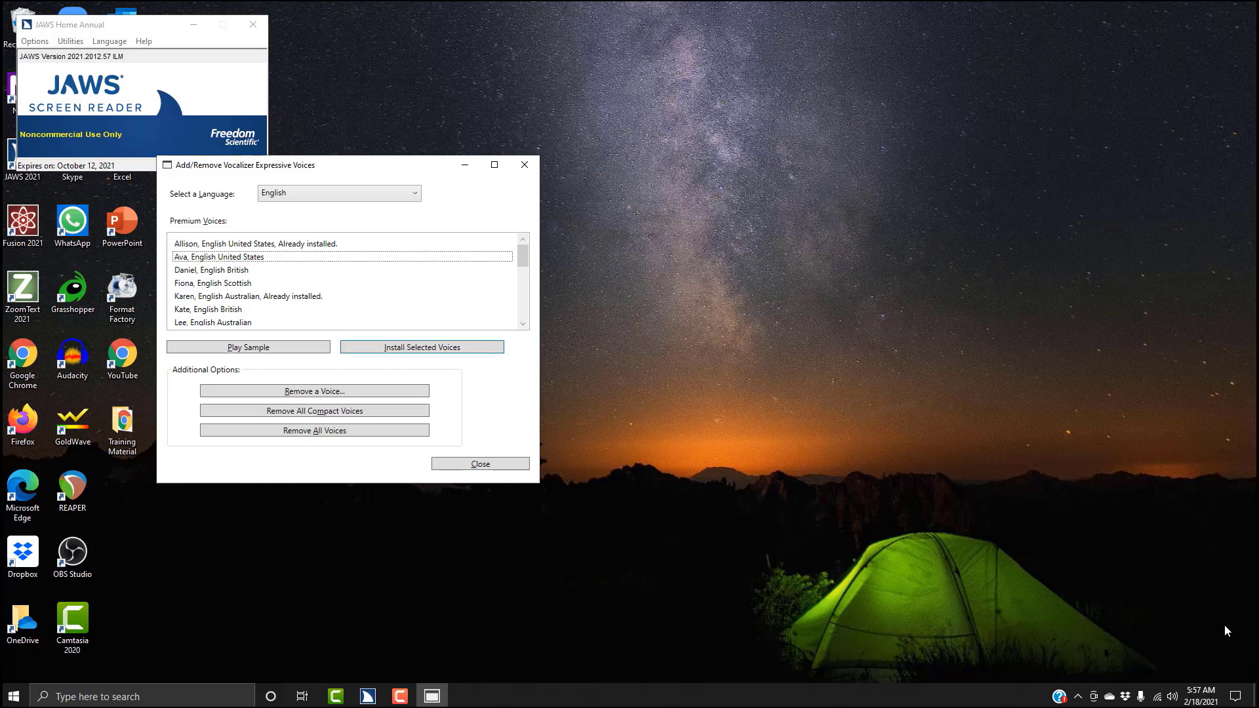
pyautogui.press('space')
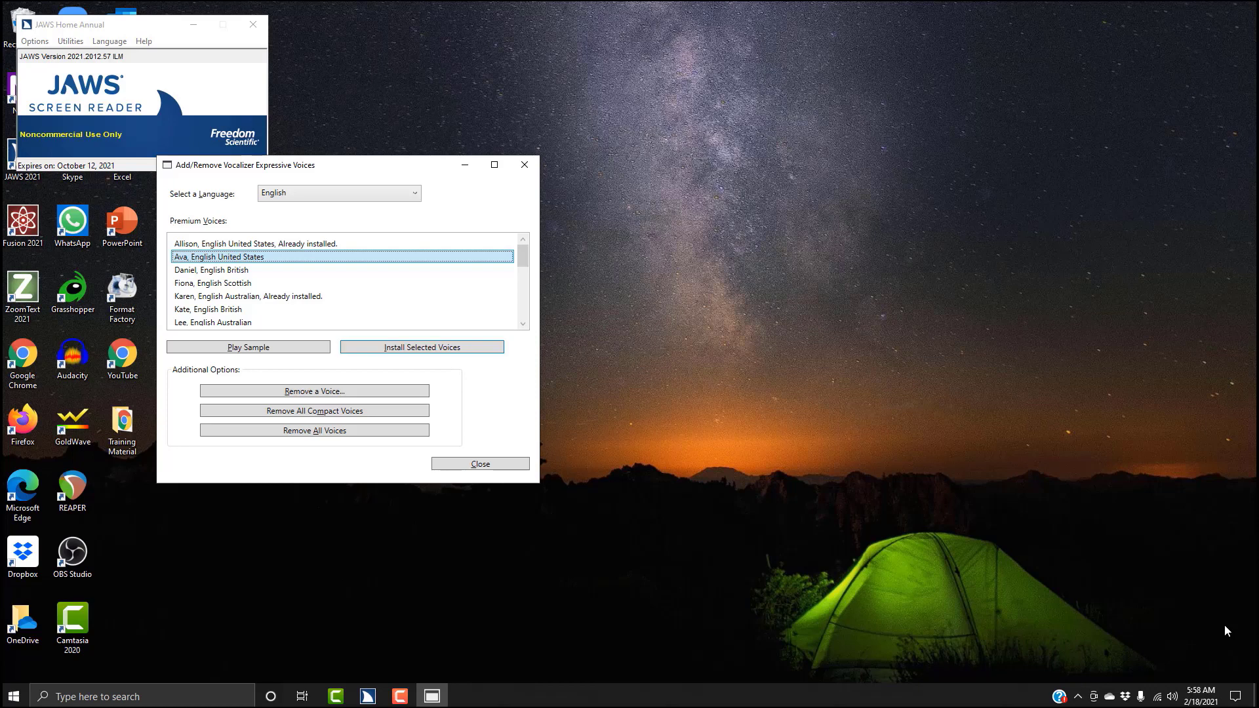
# Install the Ava voice and finish the Installation Complete dialog
pyautogui.press('Tab')
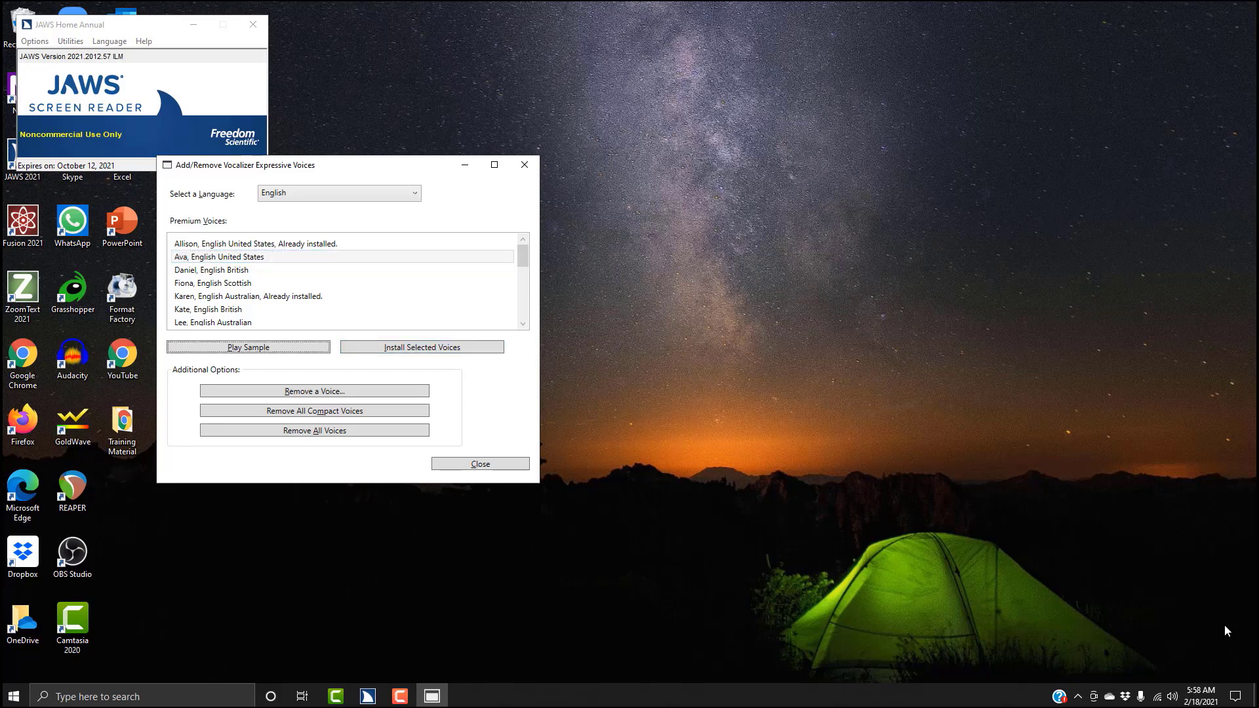
pyautogui.hotkey('shift', 'Tab')
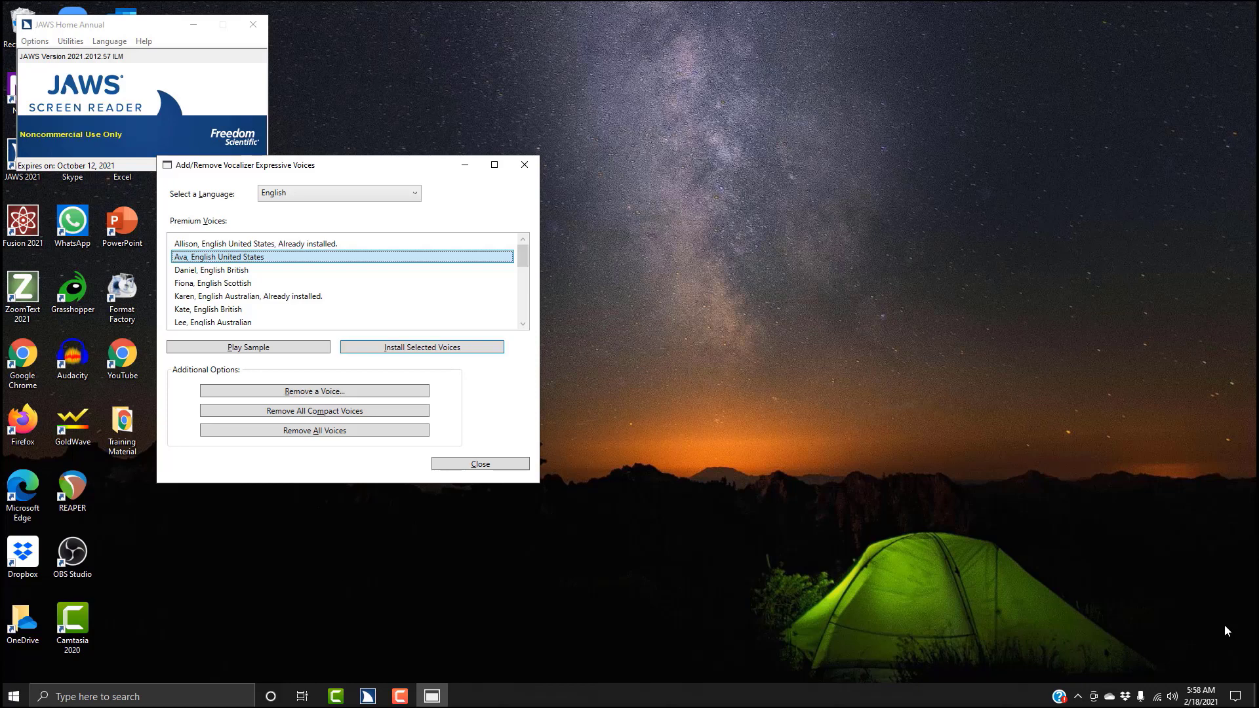
pyautogui.press('Tab')
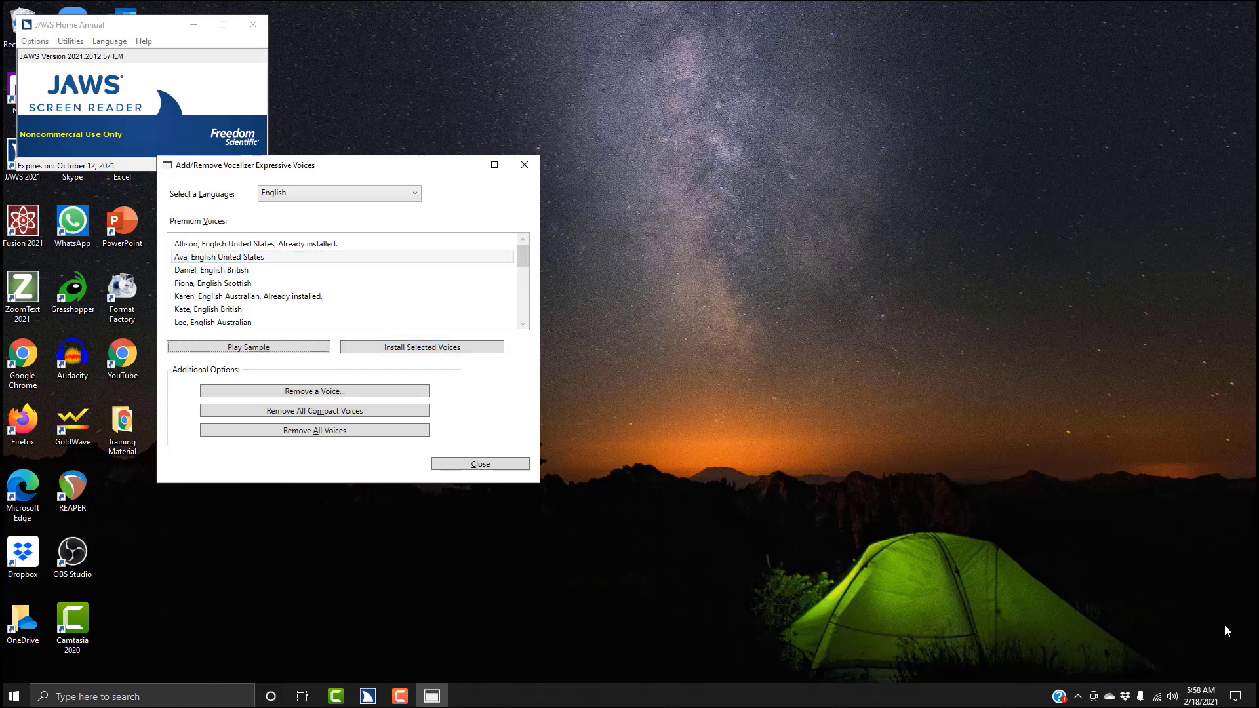
pyautogui.press('Tab')
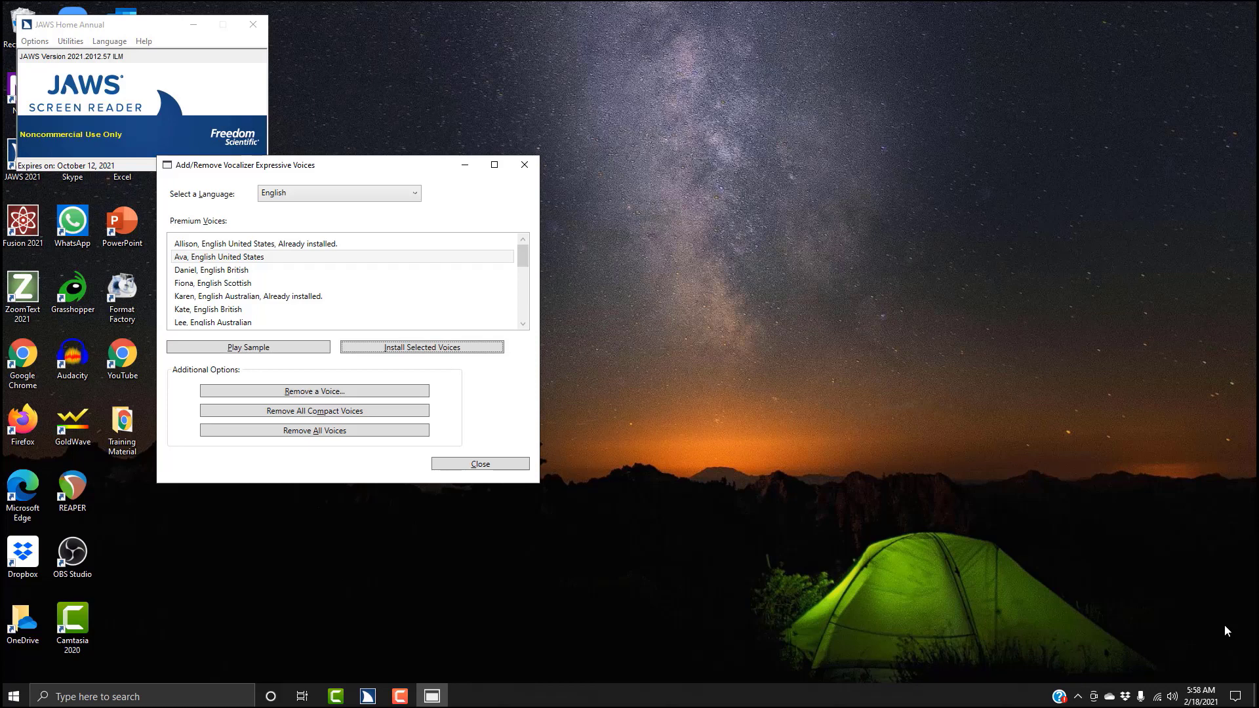
pyautogui.press('Return')
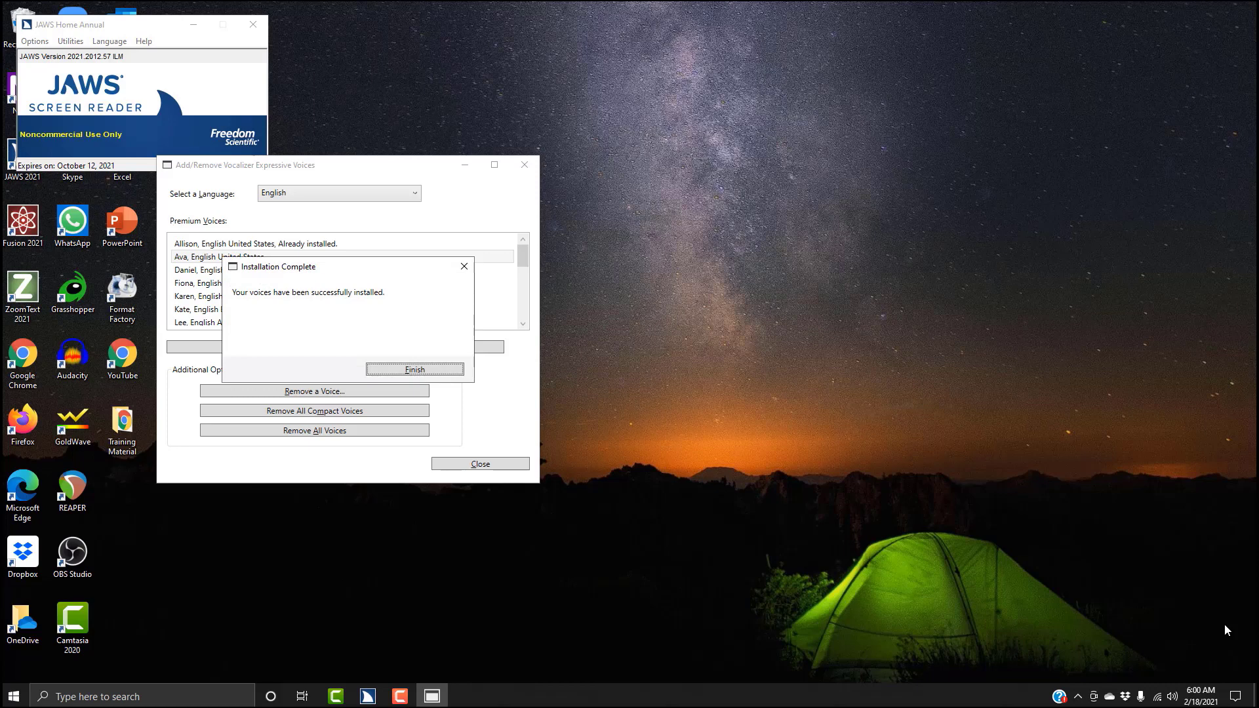
pyautogui.press('Return')
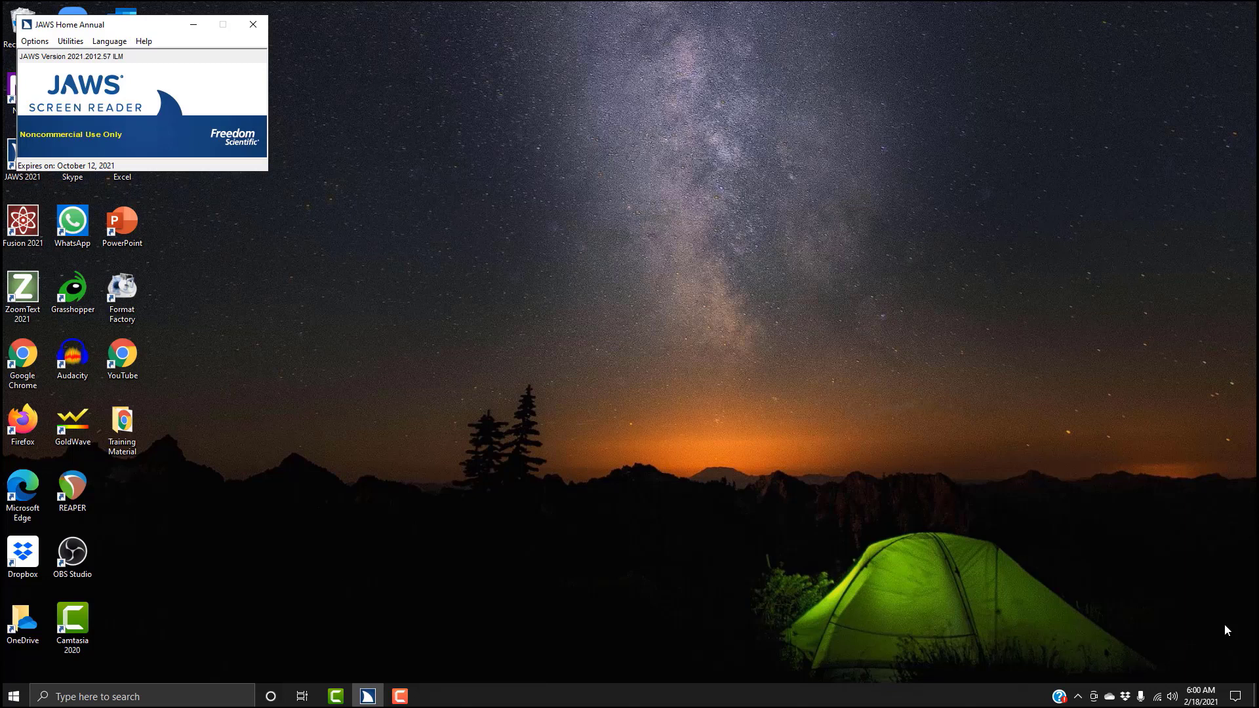
# Launch the Startup Wizard from Help and advance to its Run JAWS Settings page
pyautogui.hotkey('alt', 'h')
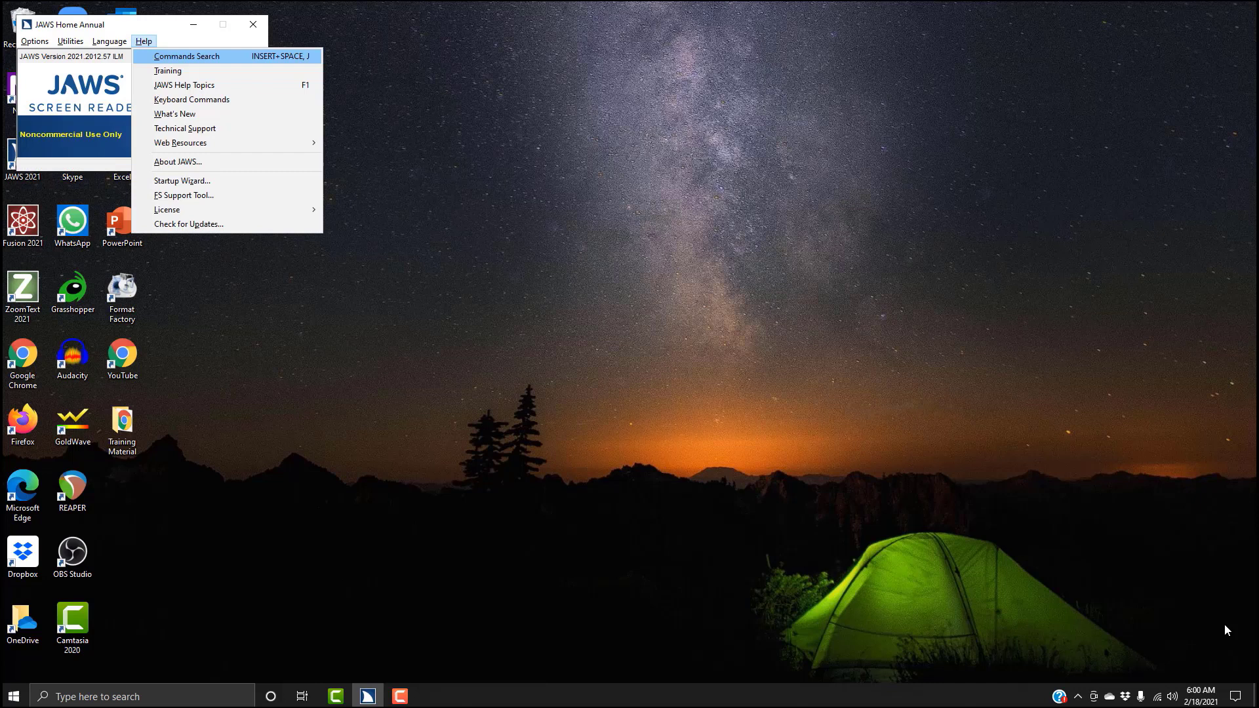
pyautogui.press('z')
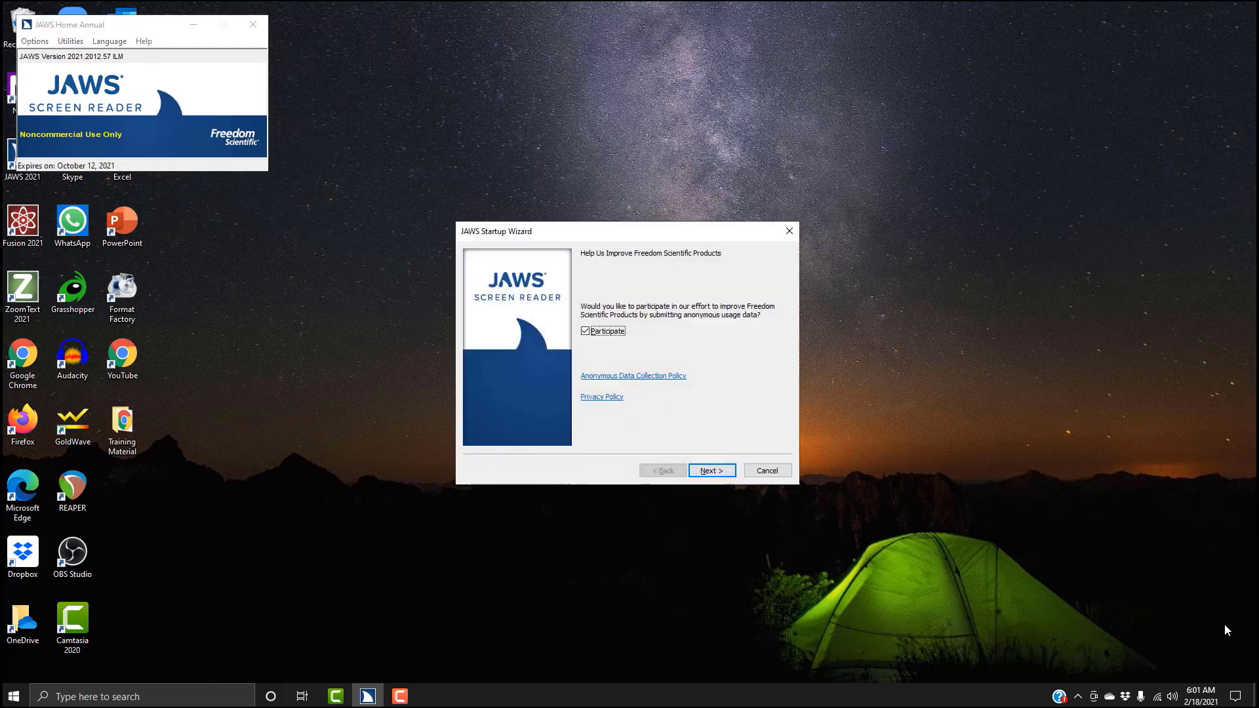
pyautogui.press('Return')
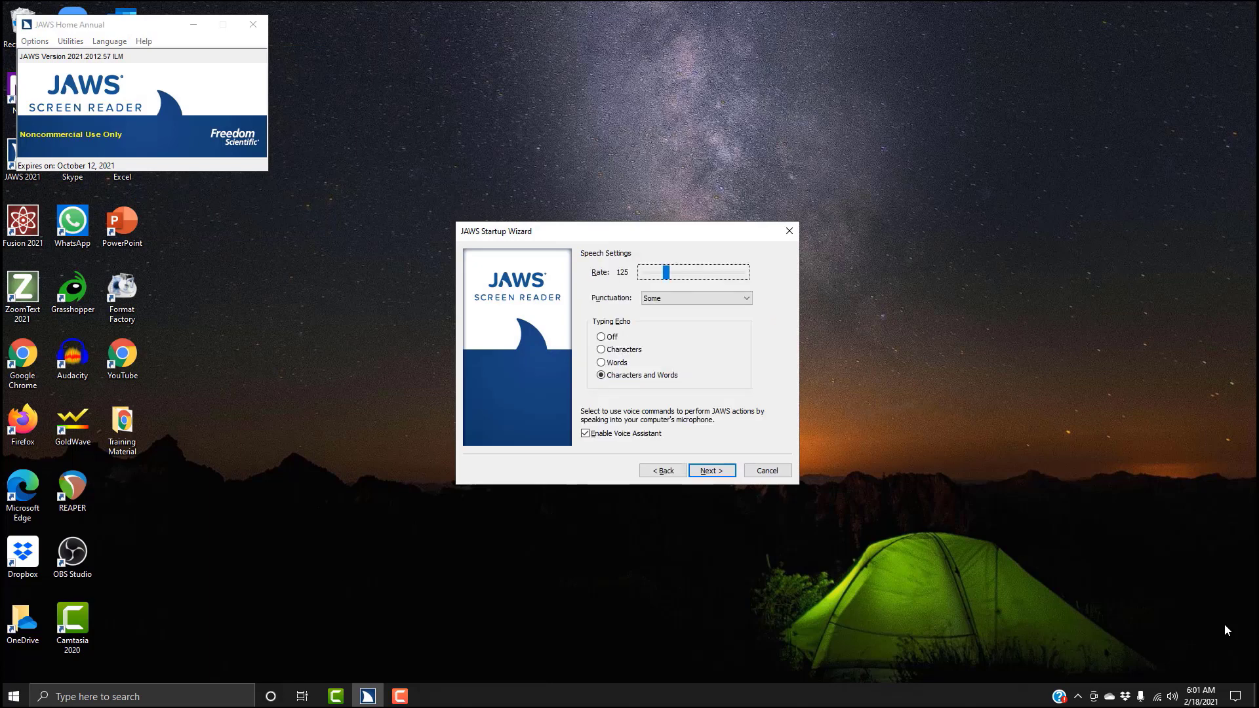
pyautogui.press('Return')
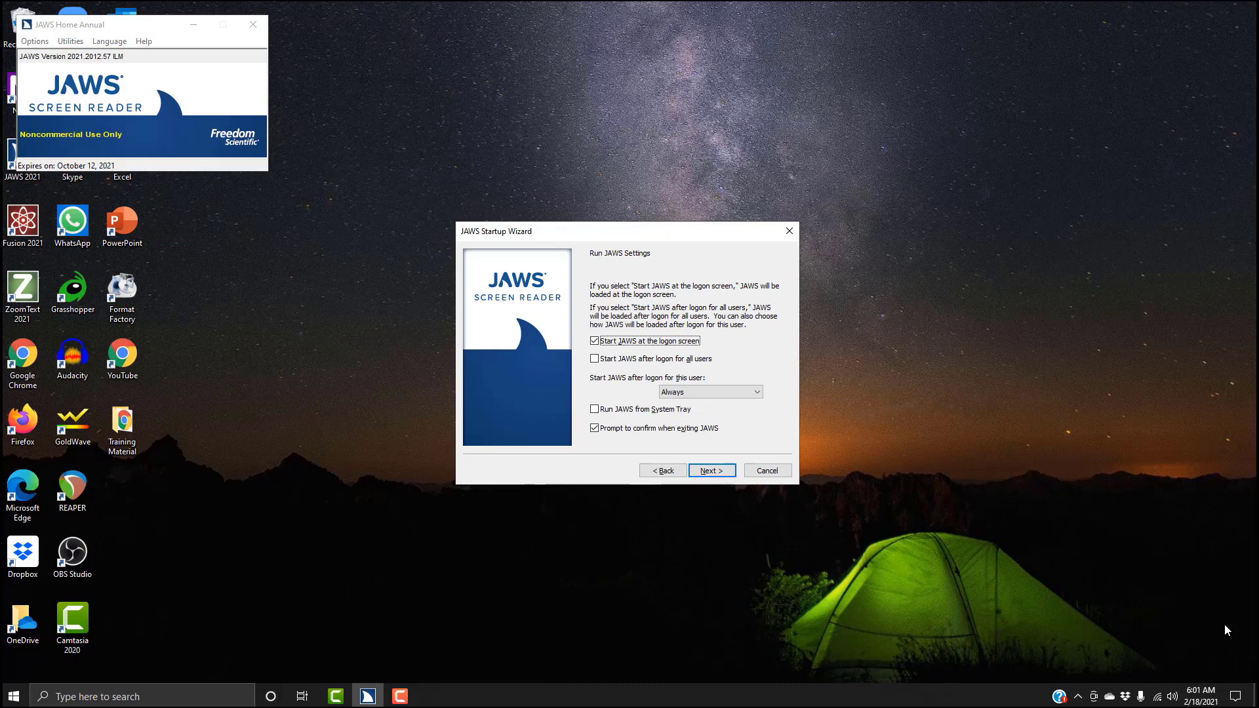
# Reach Run JAWS from System Tray, then advance through Common Options, Verbosity and Braille pages to finish the wizard
pyautogui.press('Tab')
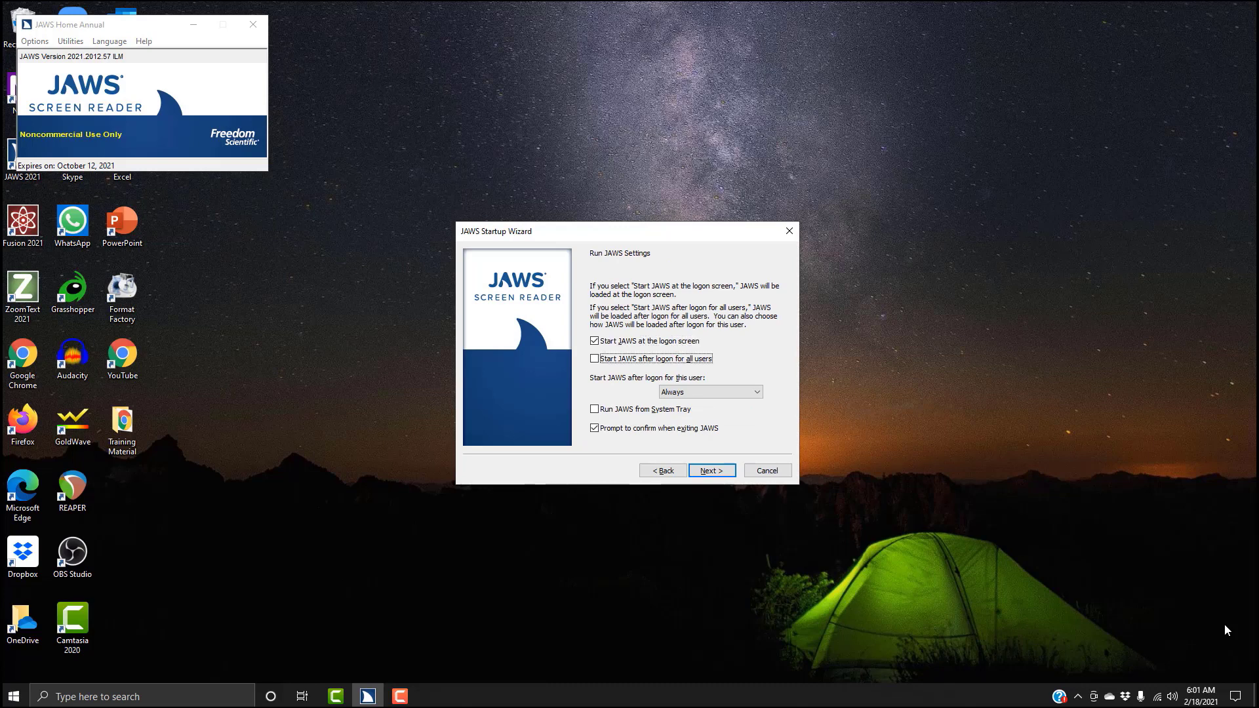
pyautogui.press('Tab')
pyautogui.press('Tab')
pyautogui.press('Return')
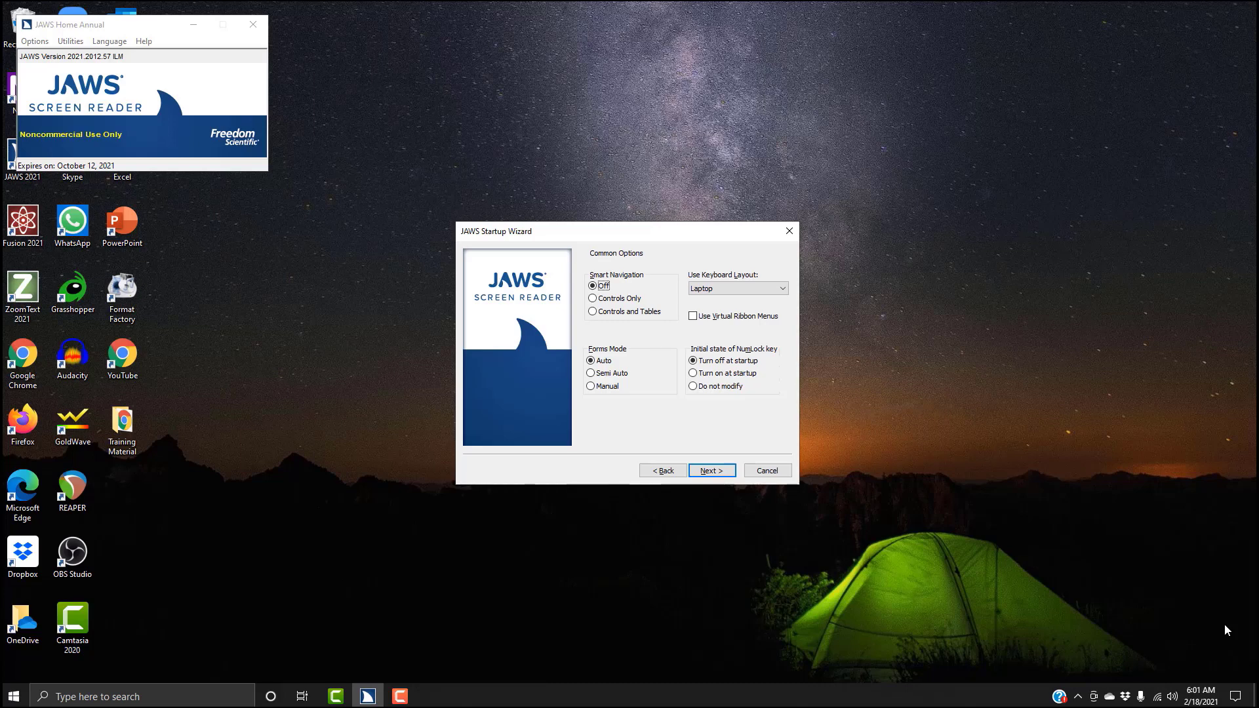
pyautogui.press('Return')
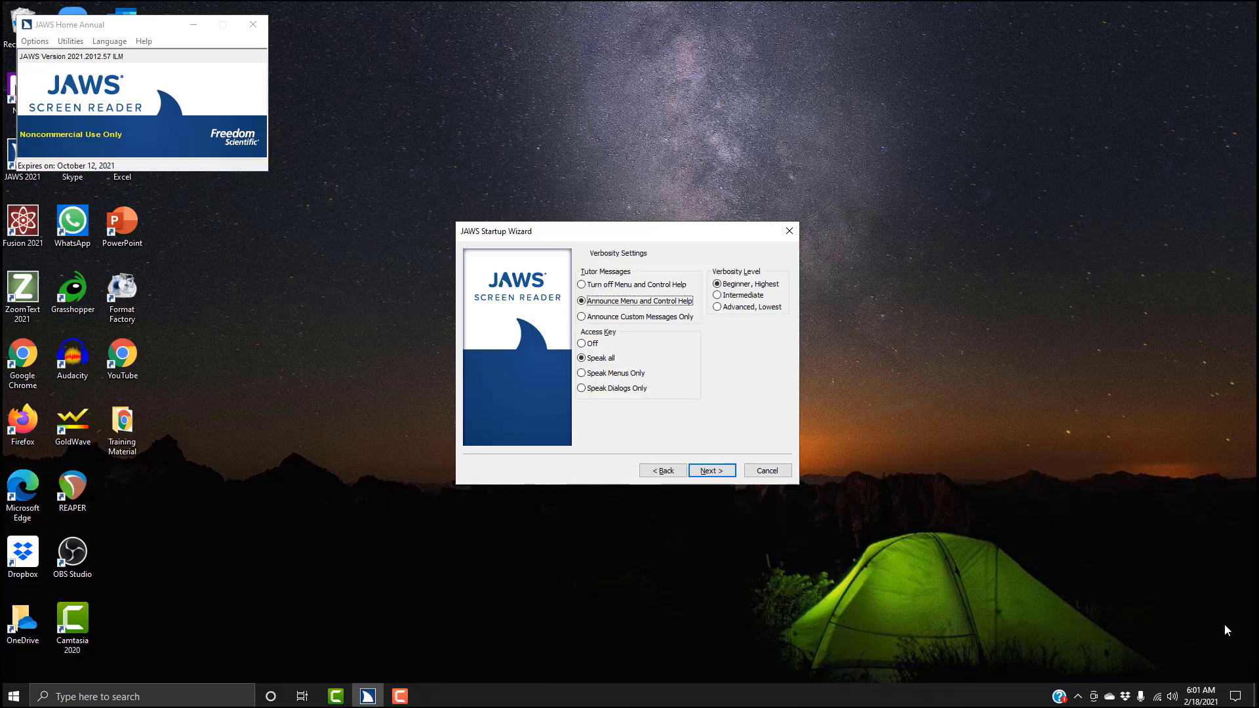
pyautogui.press('Return')
pyautogui.press('Return')
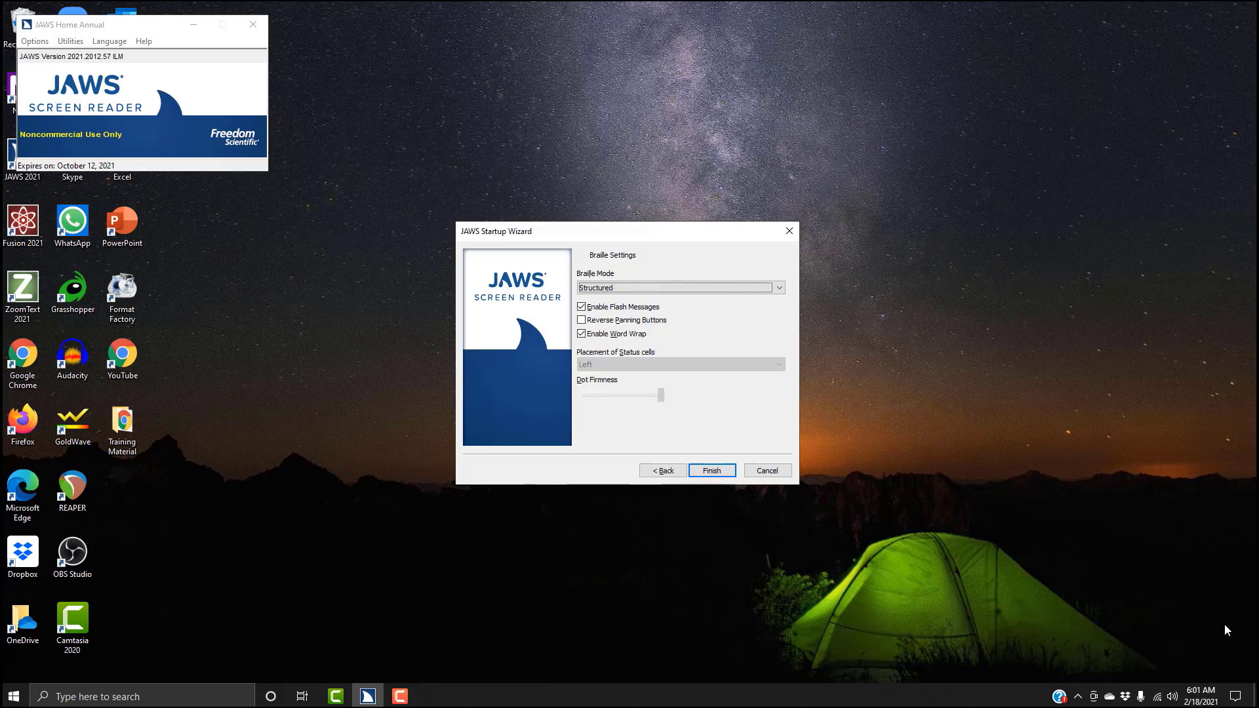
pyautogui.press('Return')
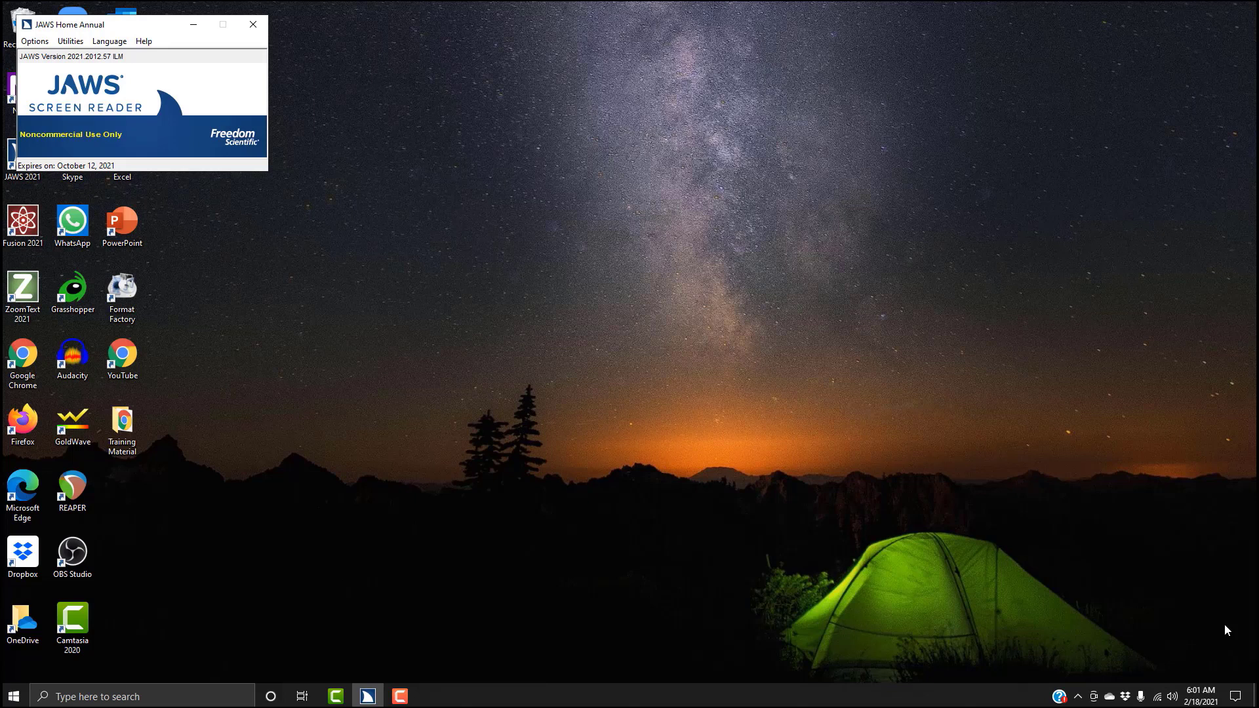
# Quit JAWS with Insert+F4 and confirm OK
pyautogui.press('Insert+F4')
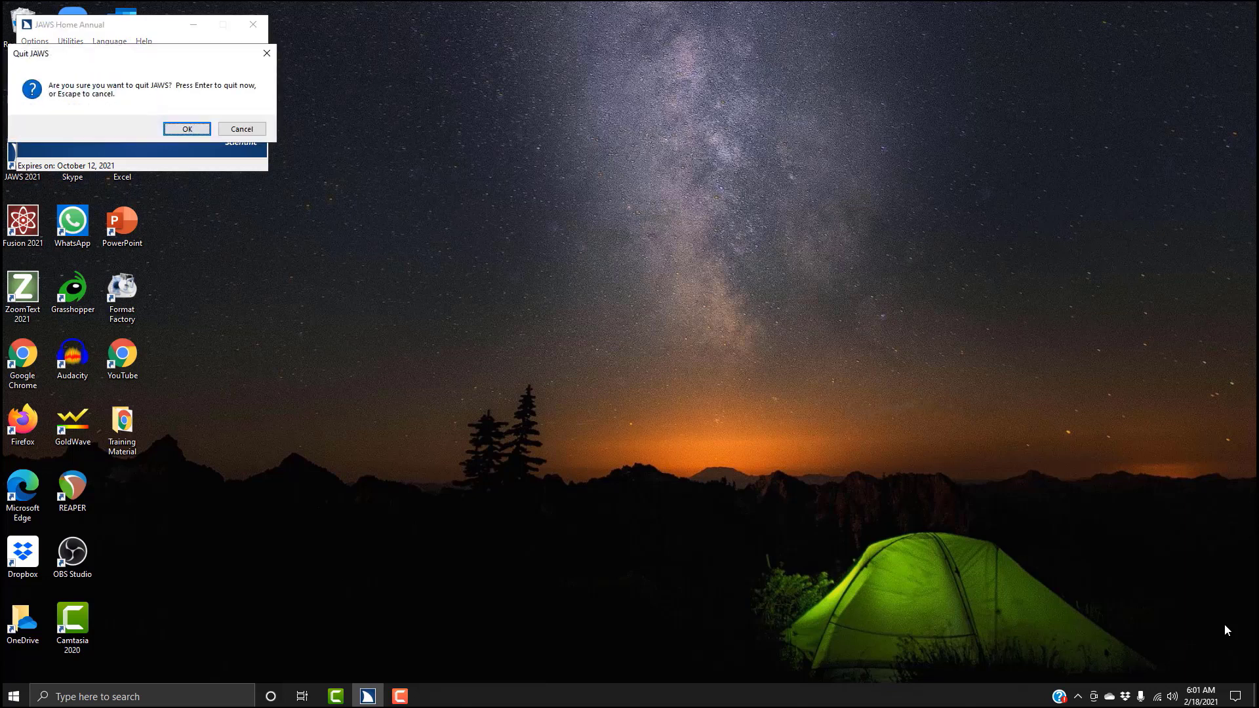
pyautogui.press('Return')
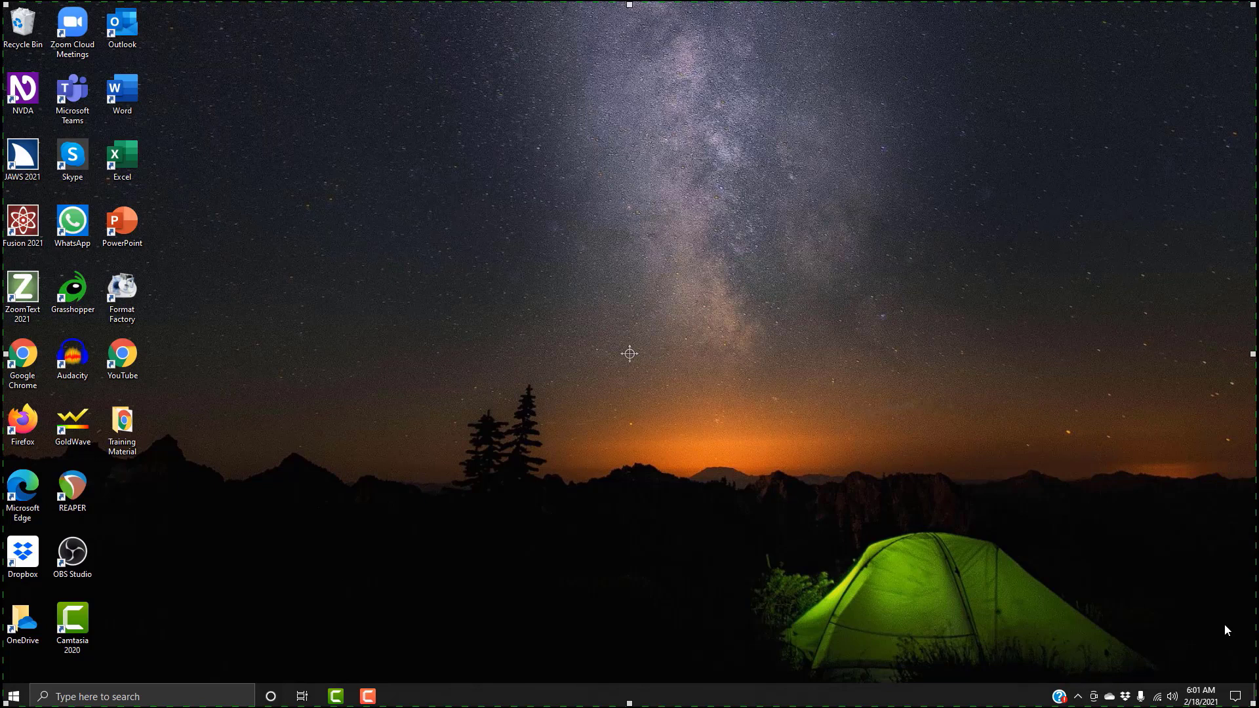
# Relaunch JAWS 2021 from the Windows Run dialog
pyautogui.press('super+r')
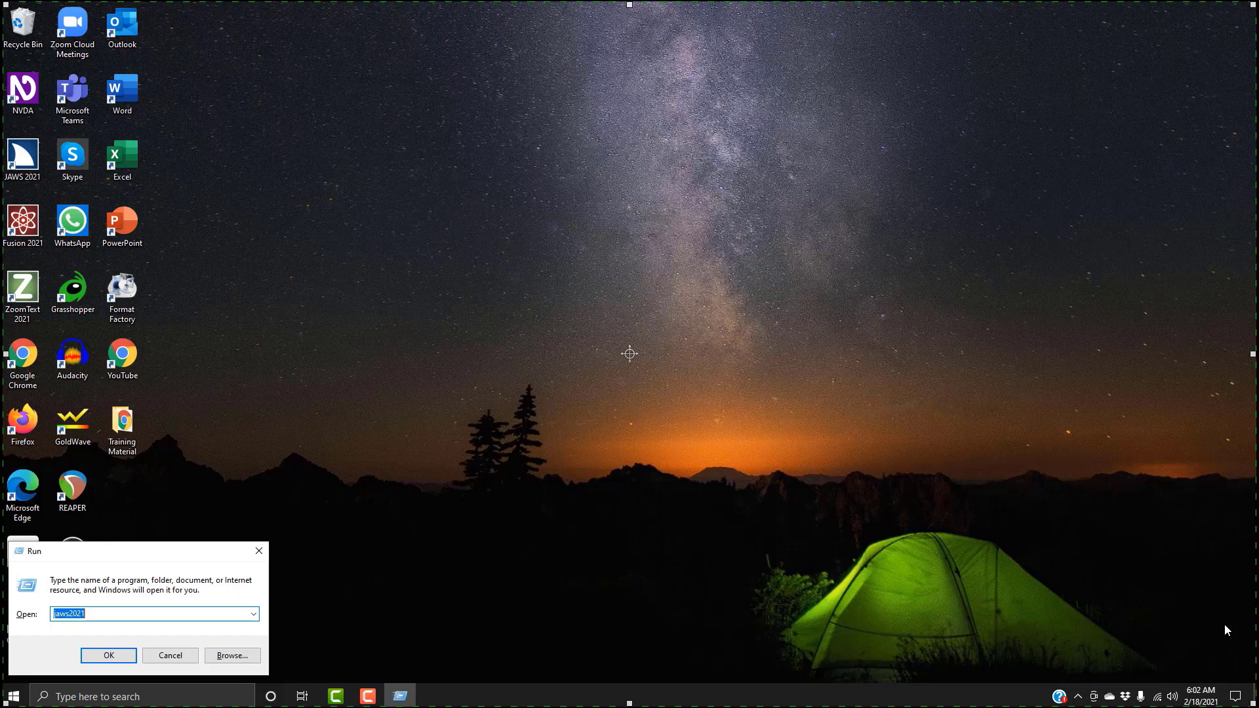
pyautogui.write('jaws2021')
pyautogui.press('Return')
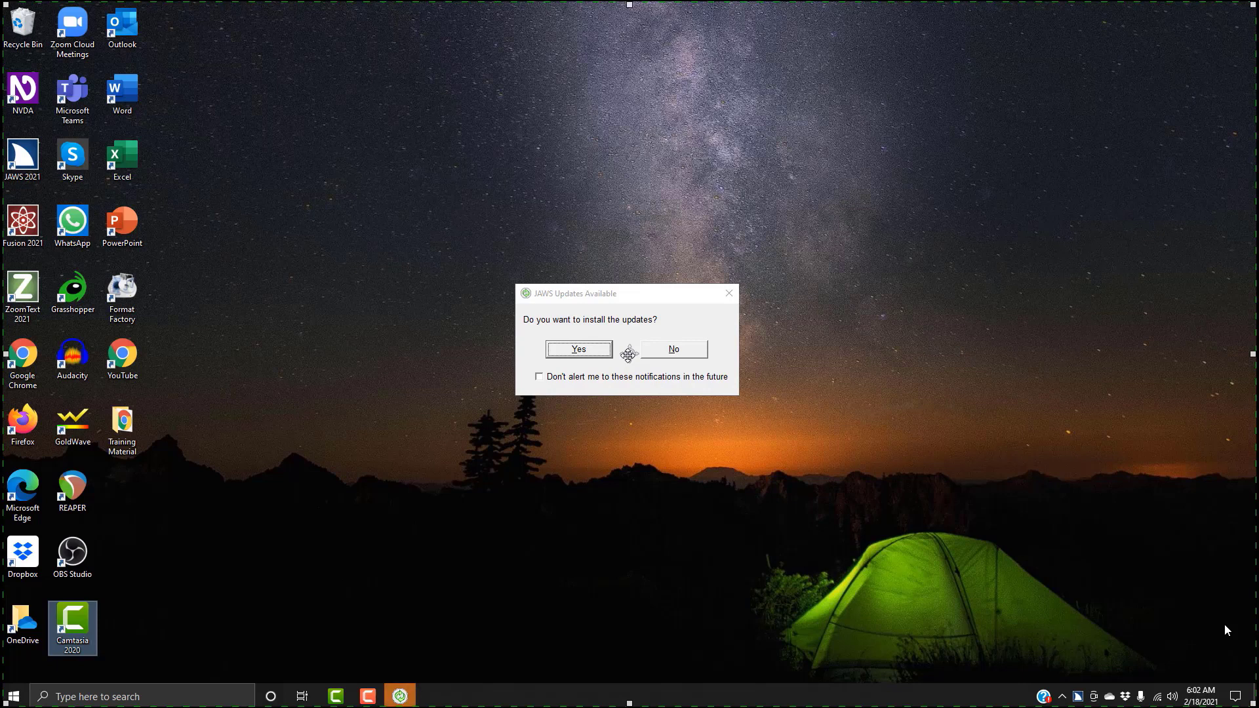
# Switch to the JAWS Updates Available prompt and accept Yes to install updates
pyautogui.hotkey('alt', 'Tab')
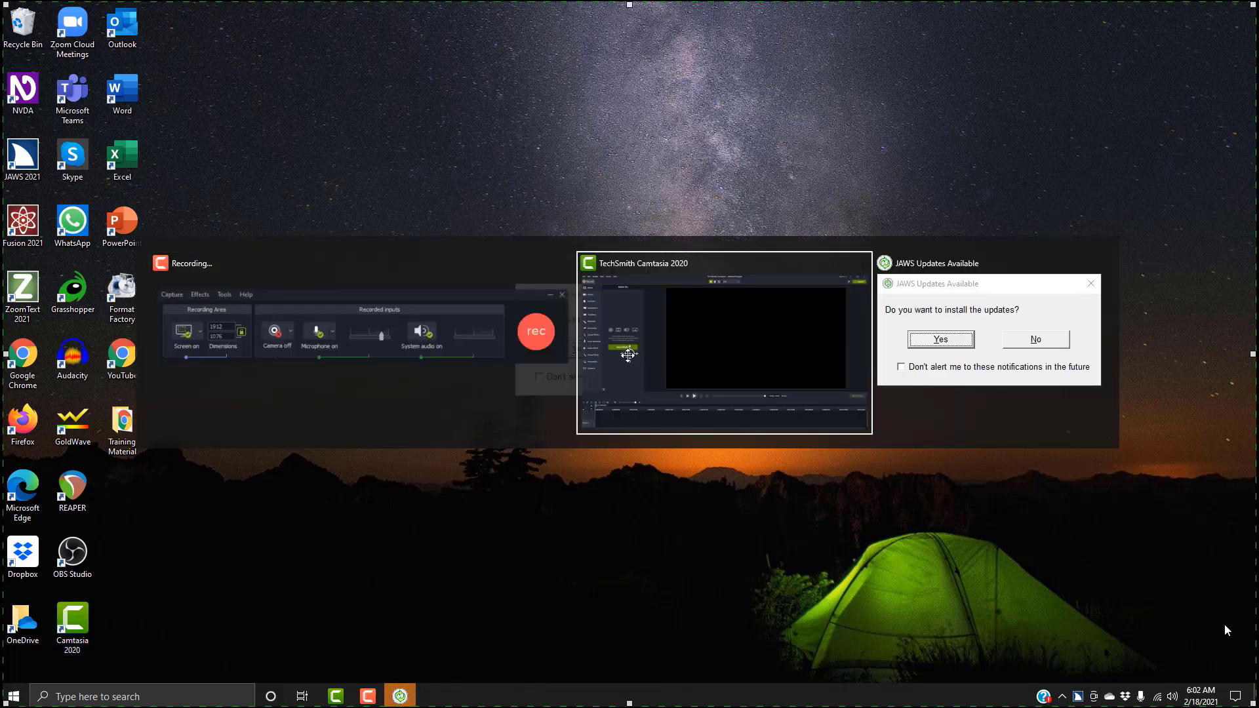
pyautogui.press('Tab')
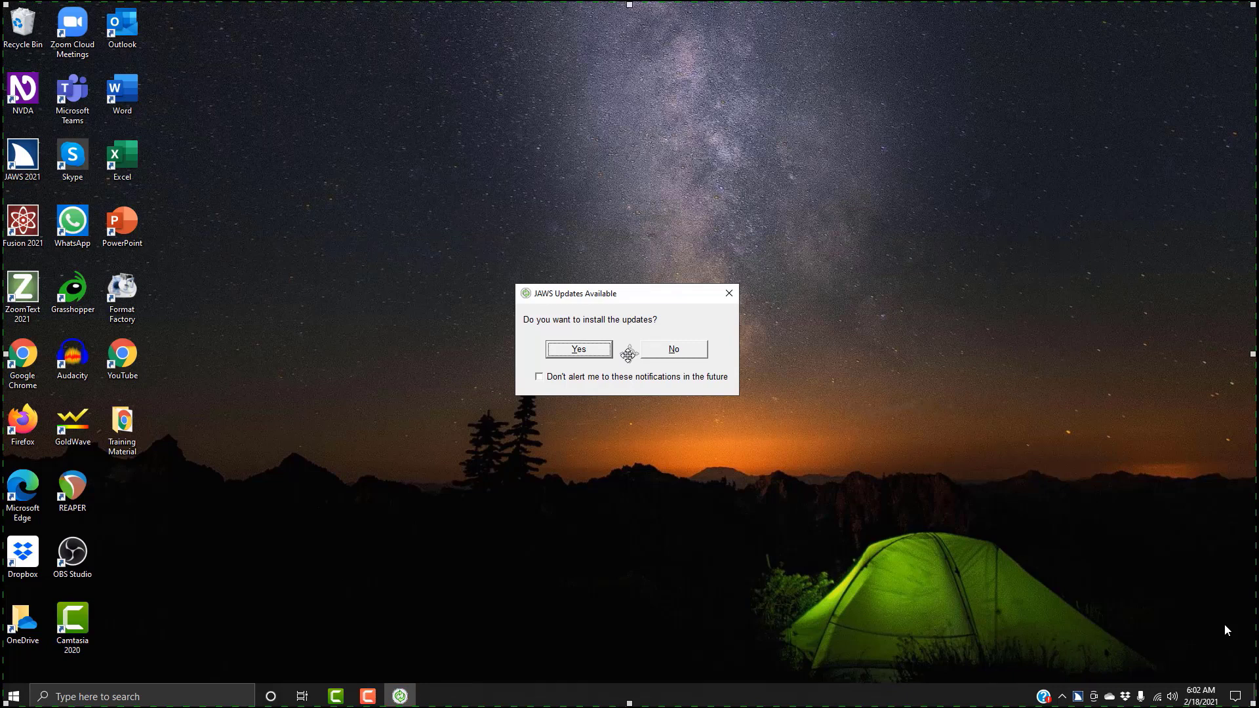
pyautogui.press('Return')
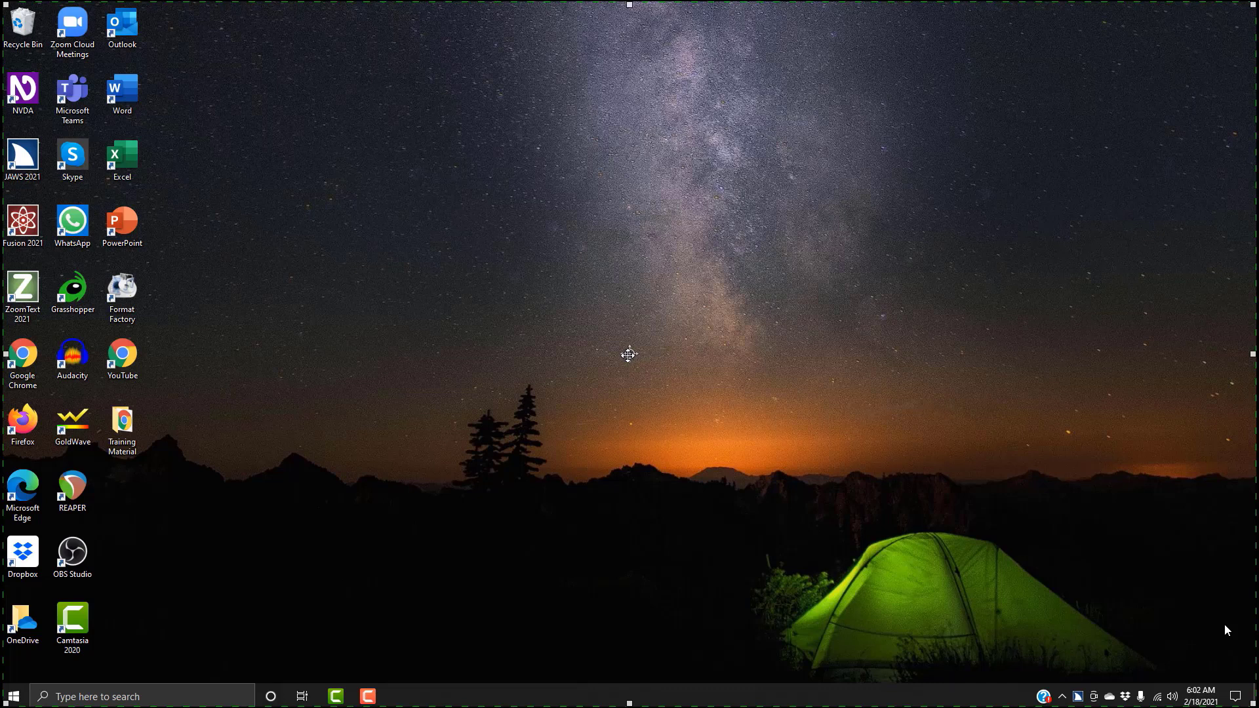
# From the JAWS menu navigate Options > Voices and highlight Select a Voice Profile
pyautogui.press('Insert+j')
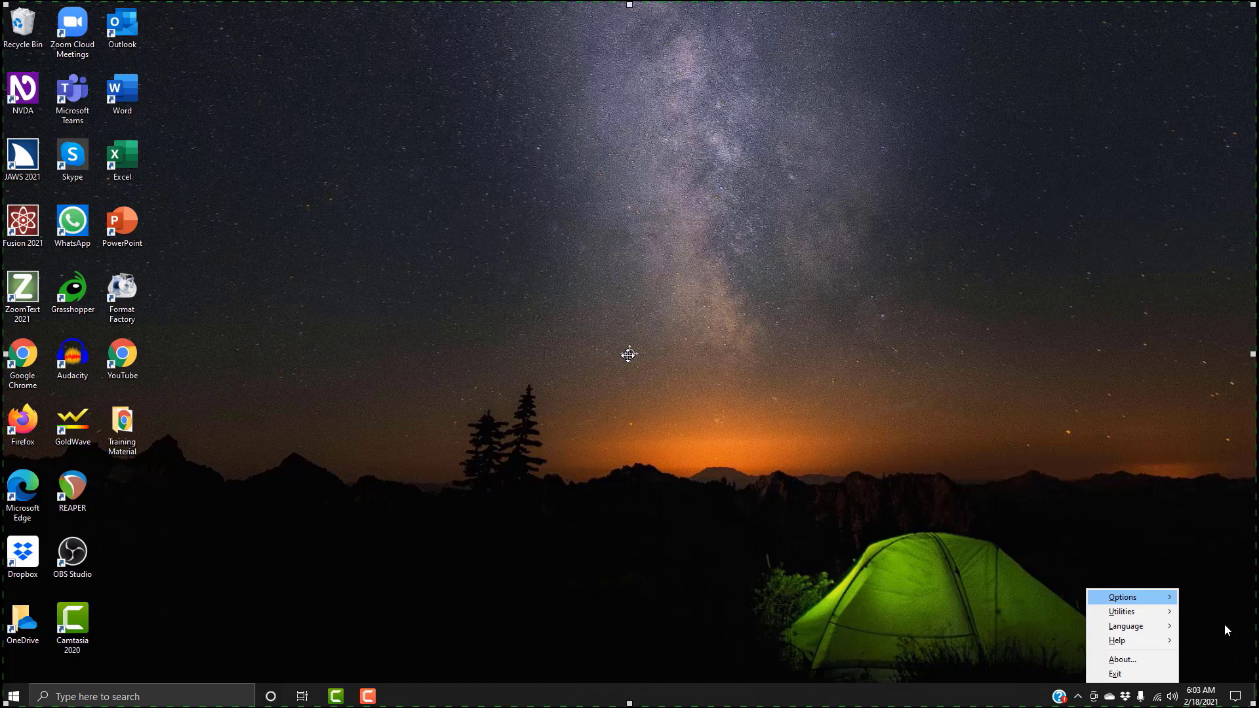
pyautogui.press('Down')
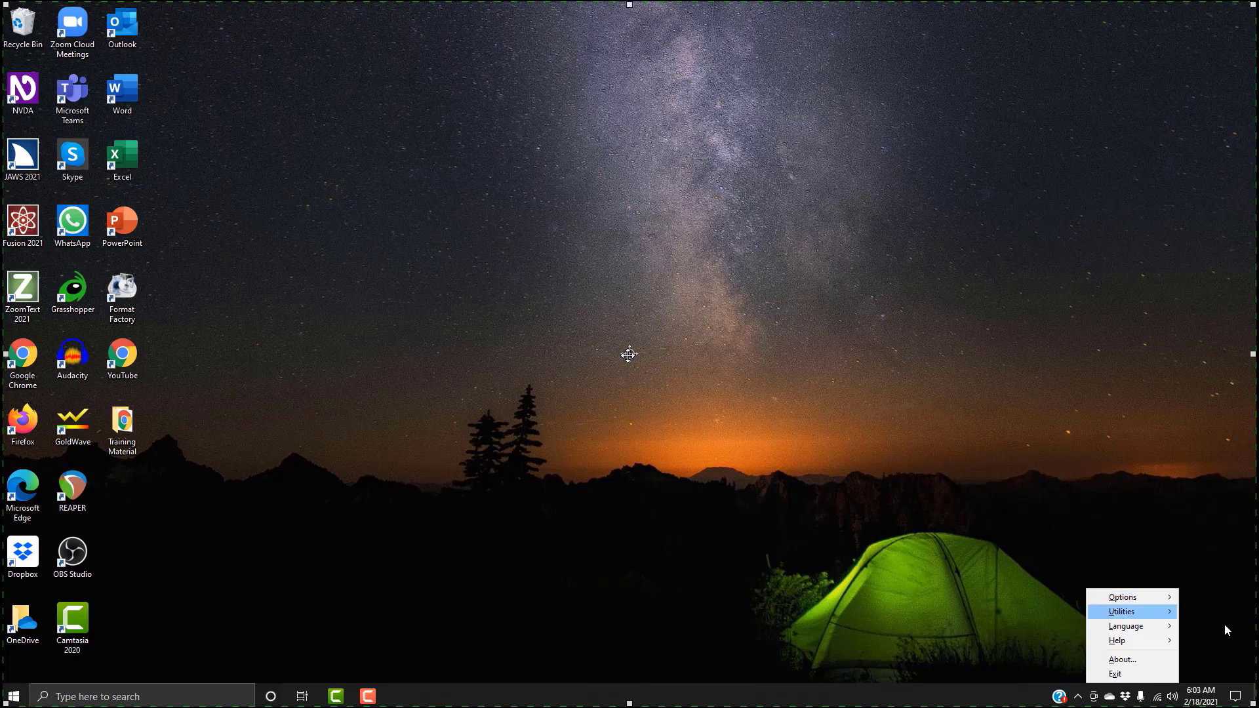
pyautogui.press('Up')
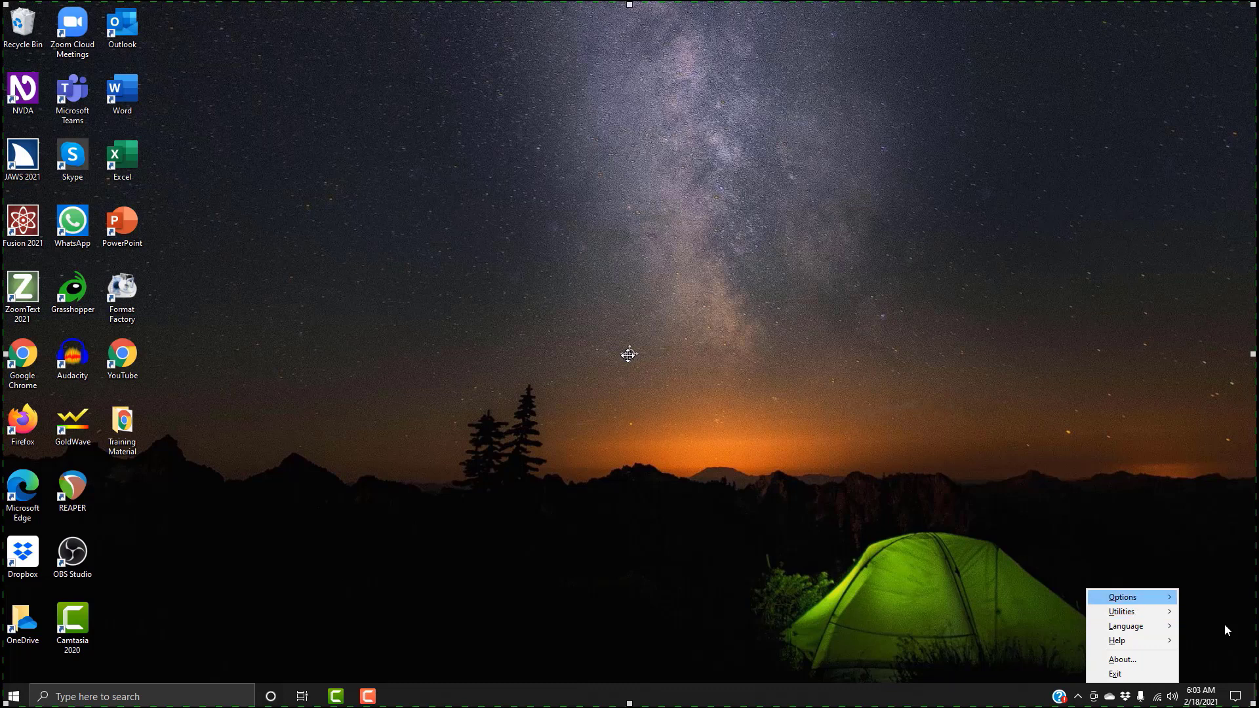
pyautogui.press('Right')
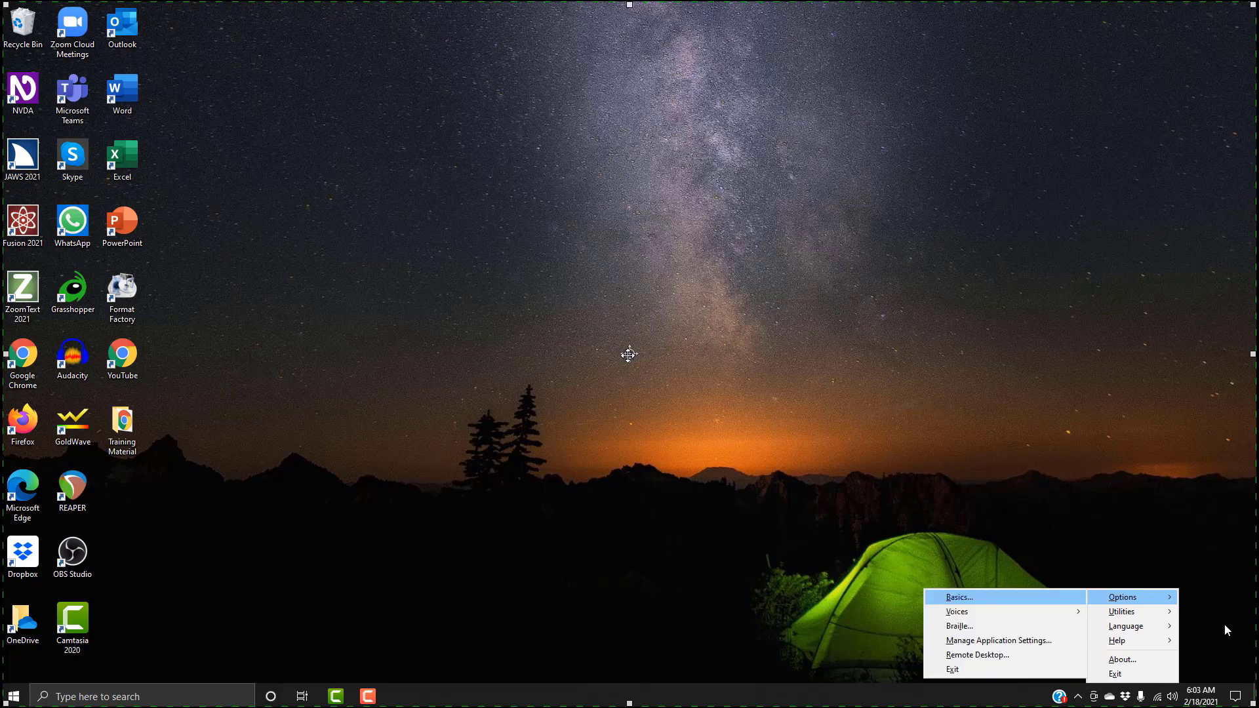
pyautogui.press('Down')
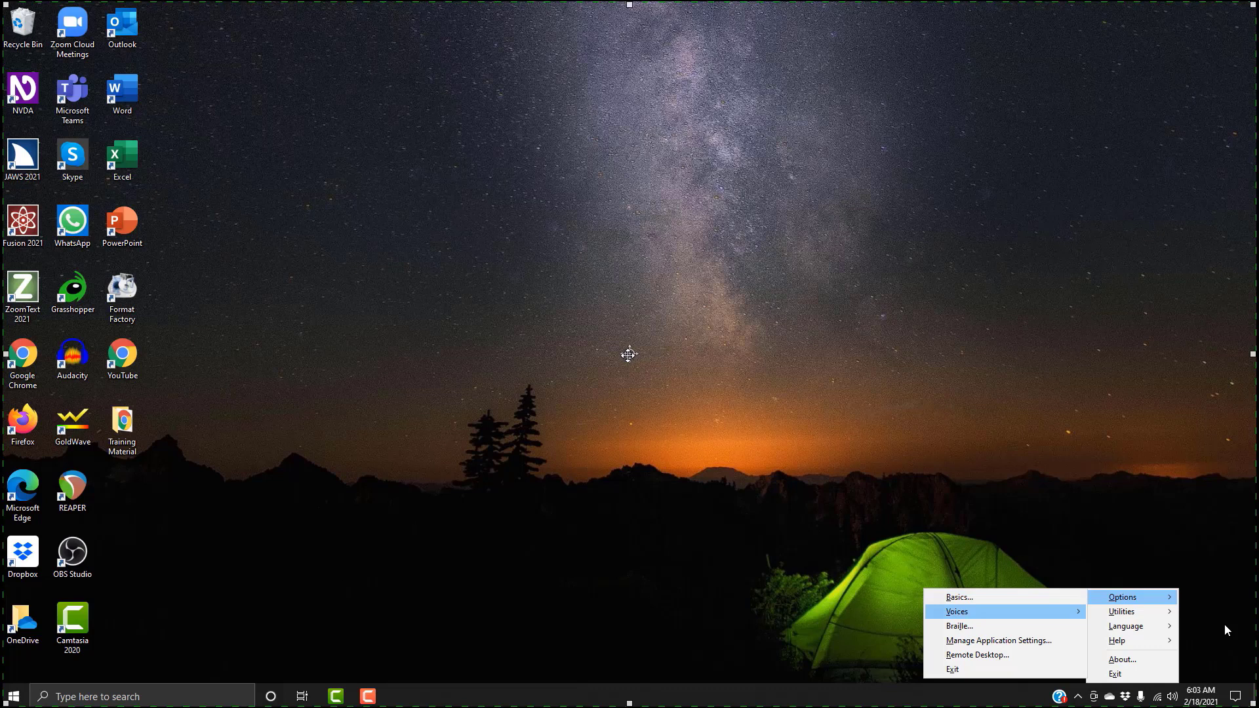
pyautogui.press('Right')
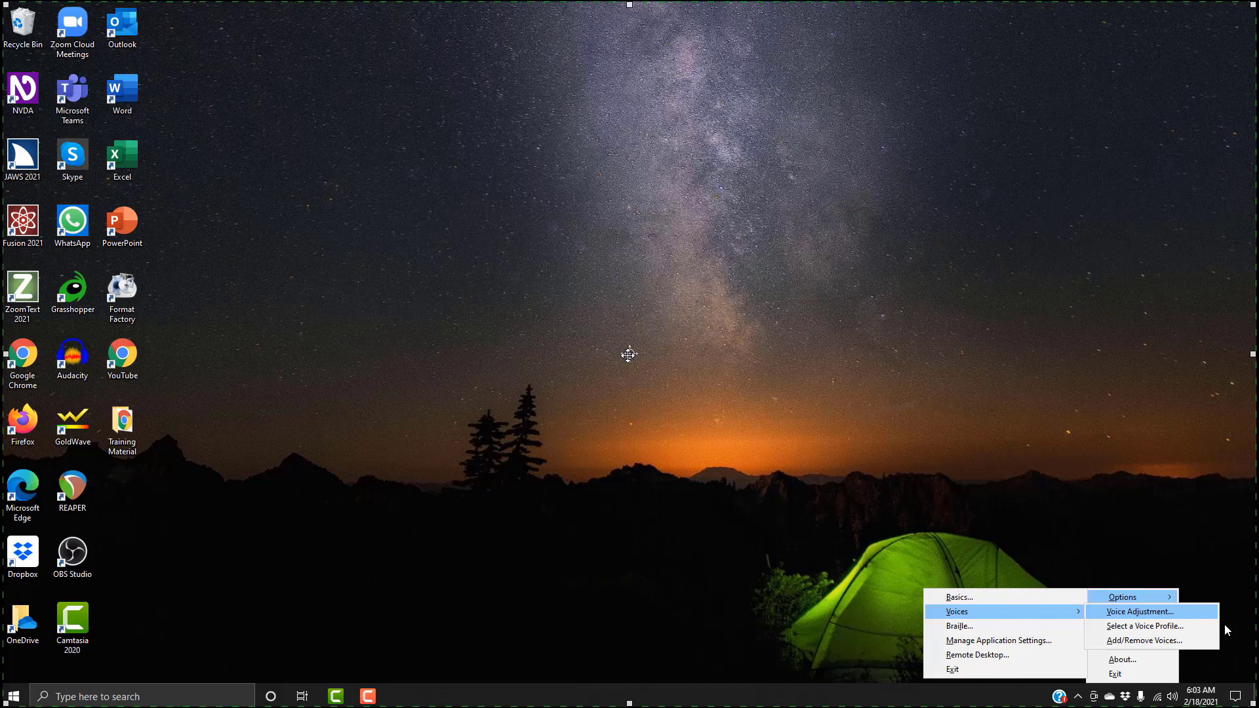
pyautogui.press('Down')
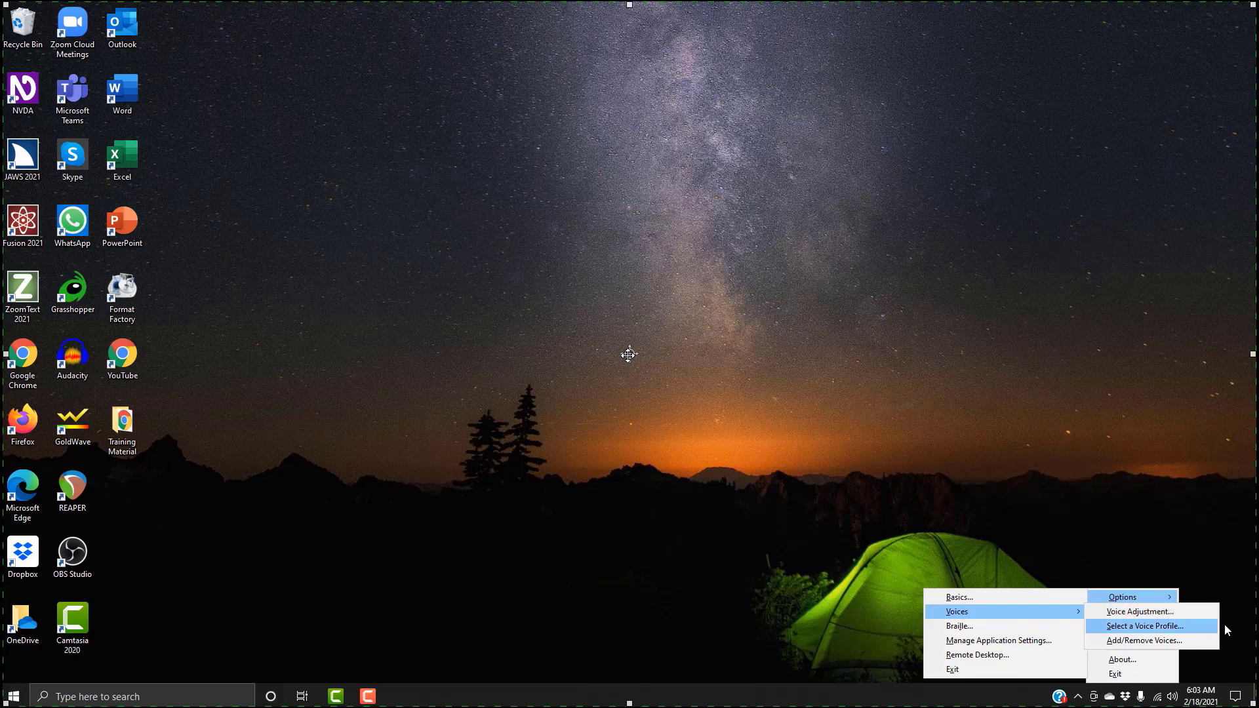
# Set the Default voice profile to Ava Vocalizer Expressive Premium, arrowing past Karen from Tom
pyautogui.press('Return')
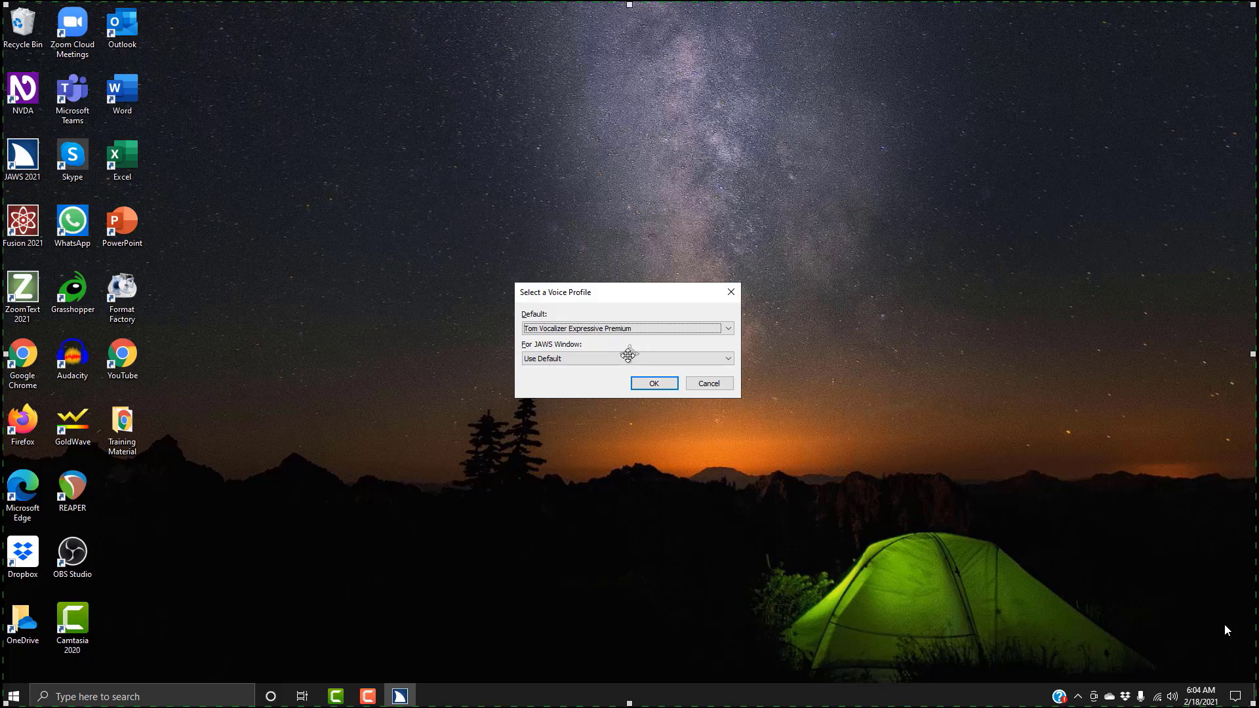
pyautogui.press('Up')
pyautogui.press('Up')
pyautogui.press('Return')
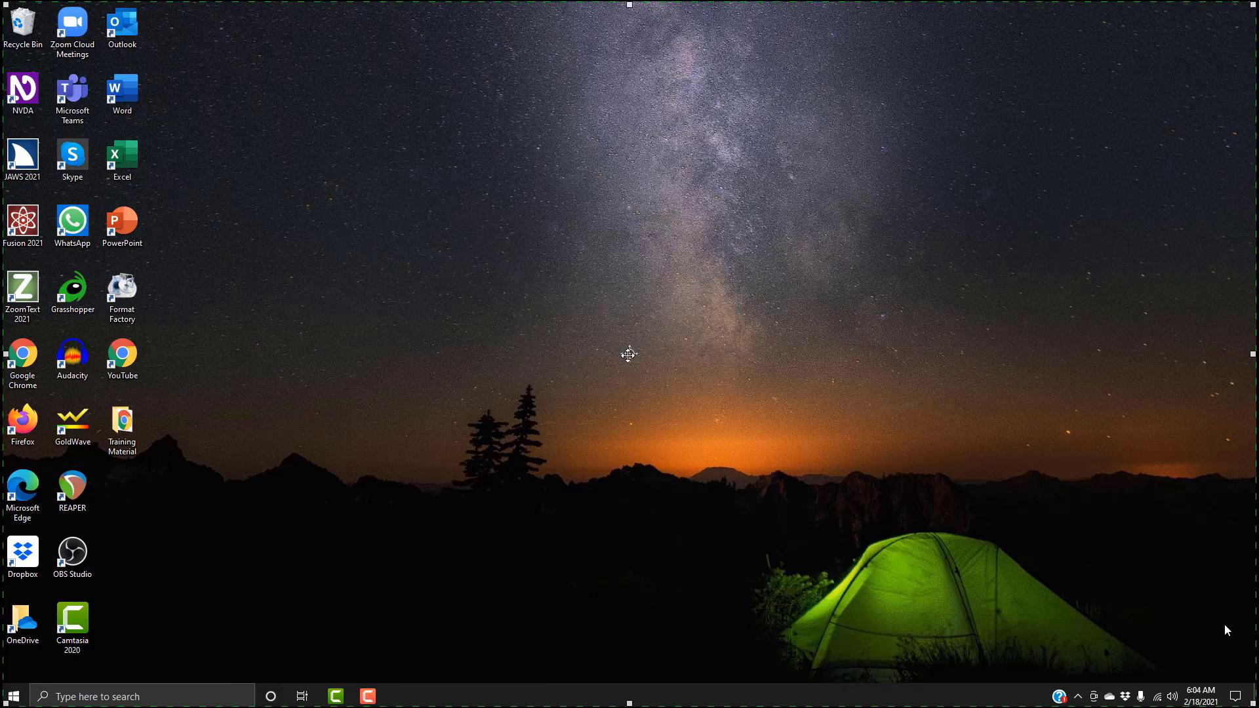
pyautogui.press('c')
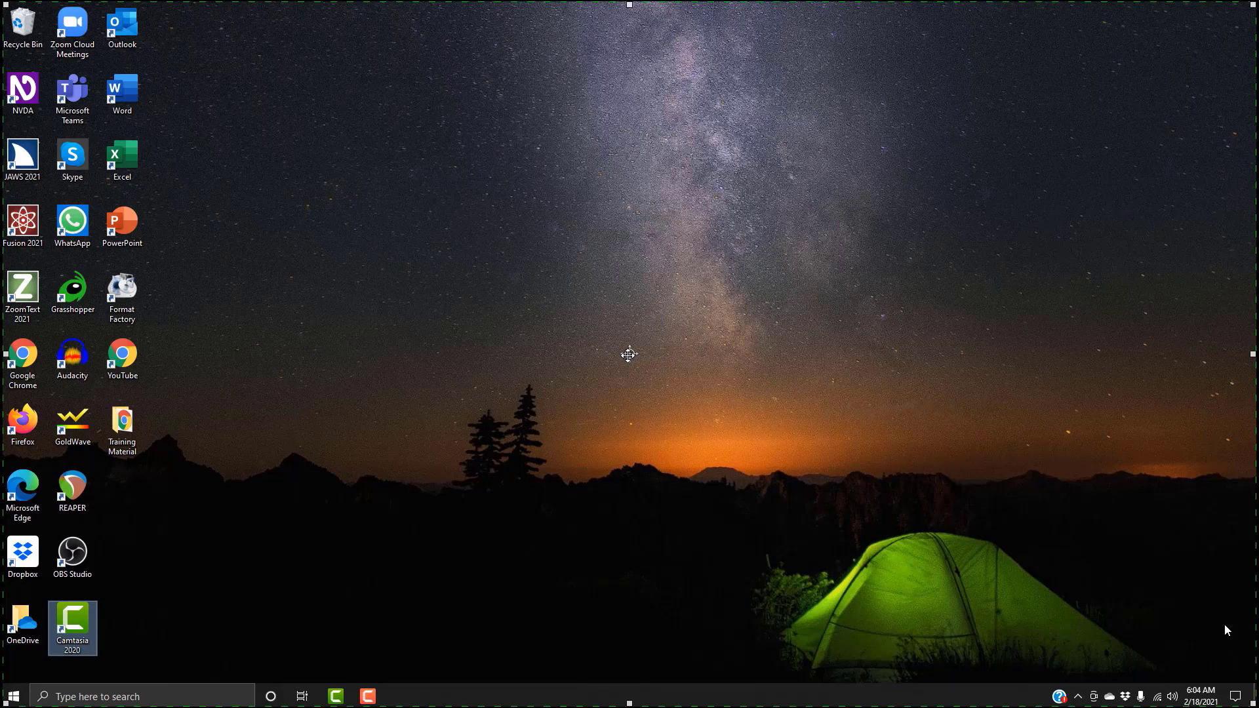
pyautogui.press('Home')
pyautogui.press('Right')
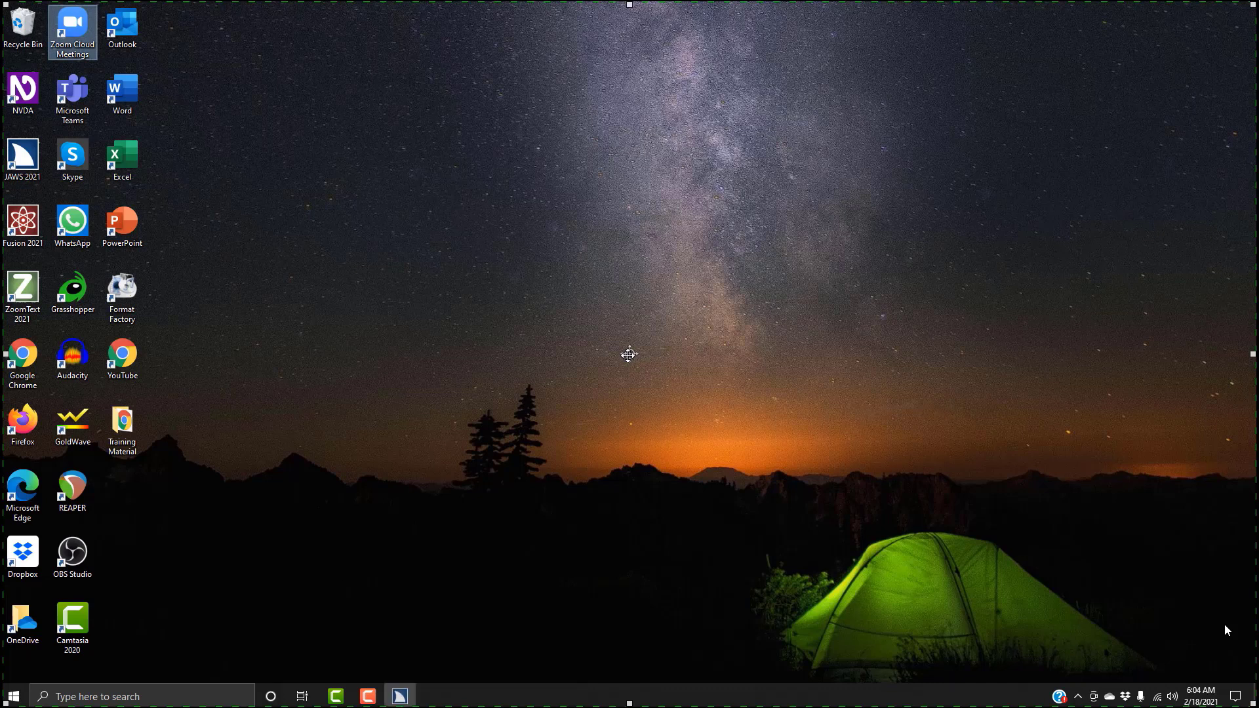
# Restore Tom Vocalizer Expressive Premium as the Default voice profile via Ctrl+Insert+S
pyautogui.press('ctrl+Insert+s')
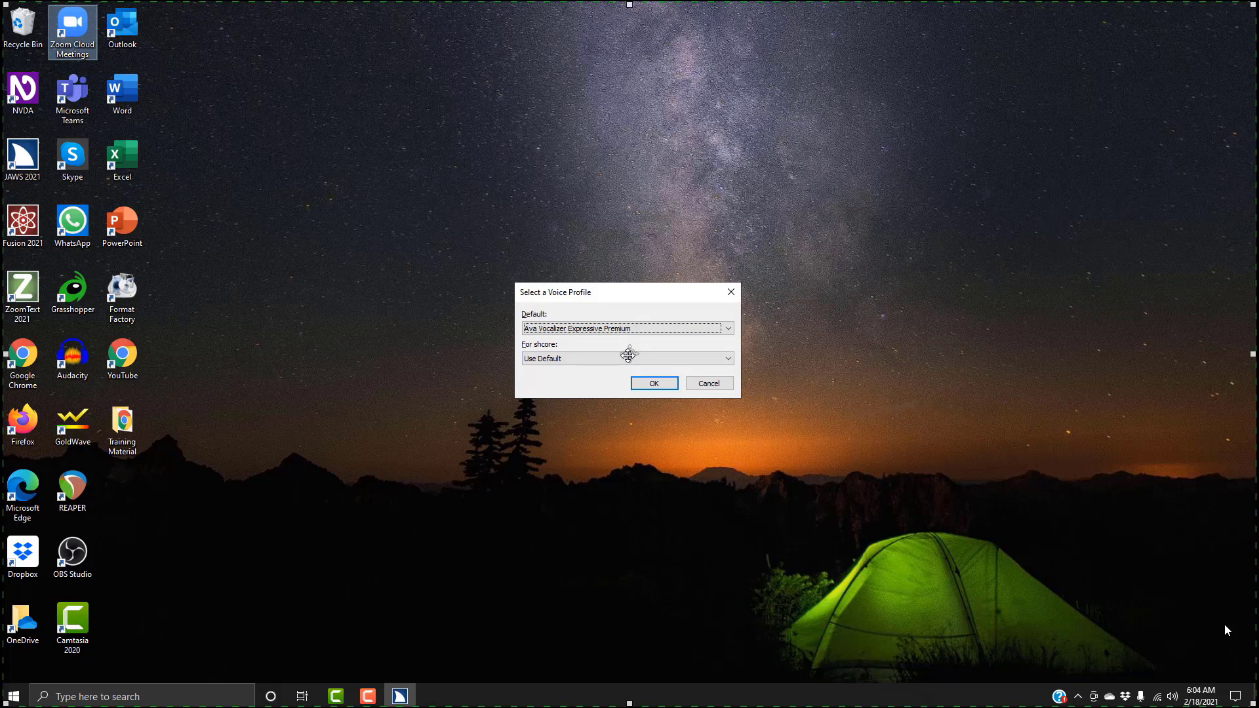
pyautogui.press('Down')
pyautogui.press('Return')
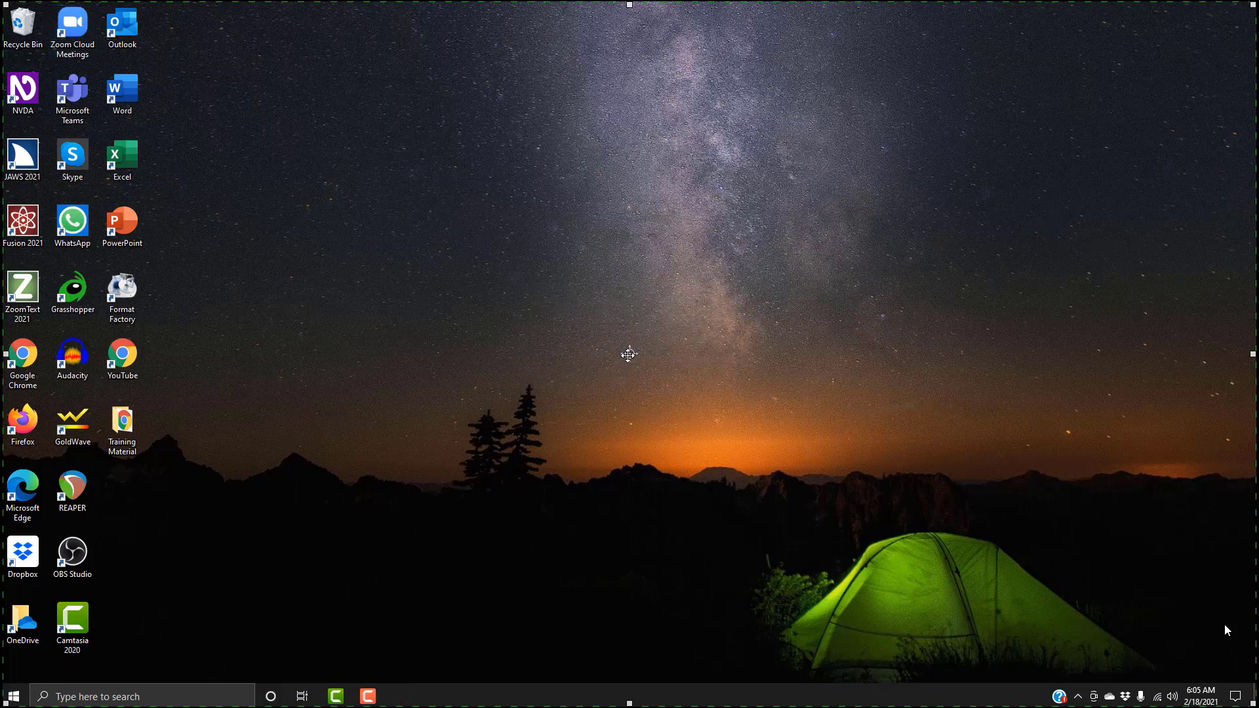
pyautogui.press('z')
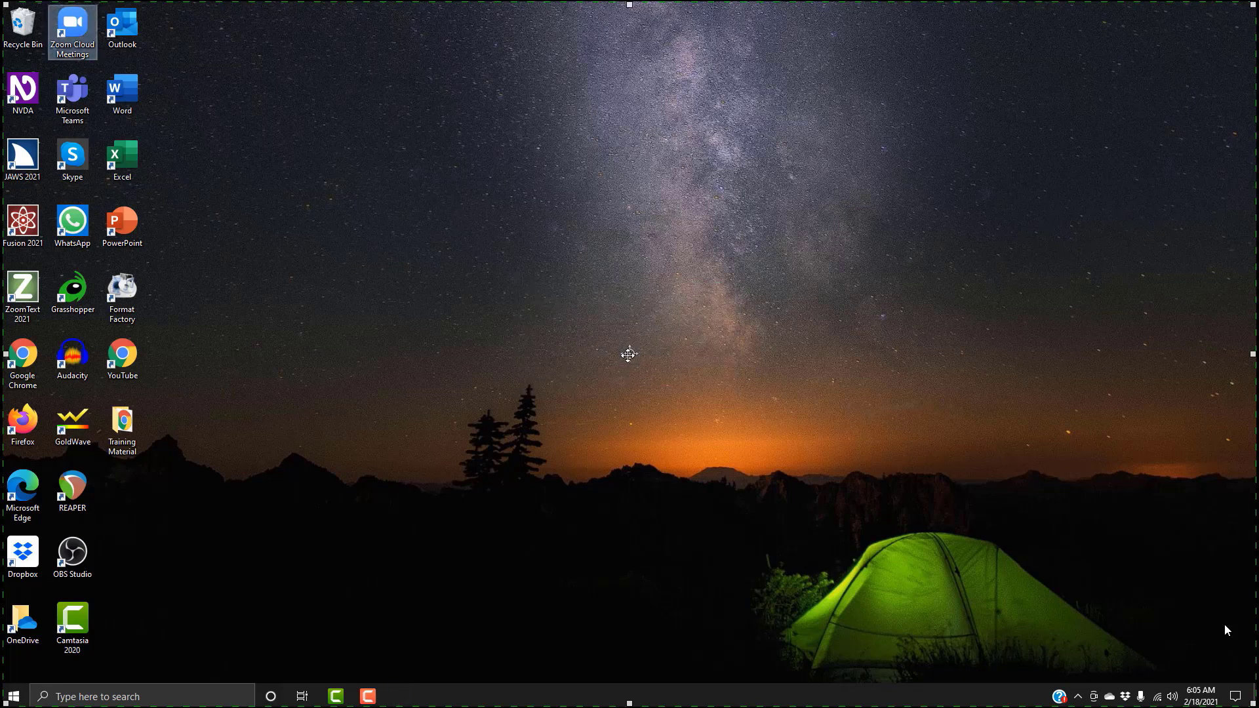